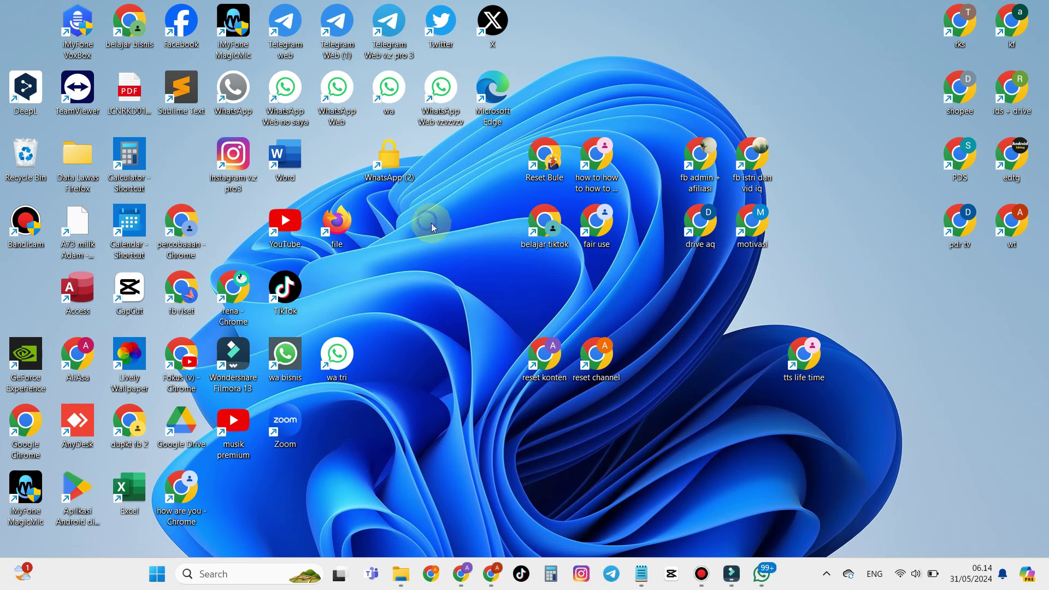
Step: Open File Explorer, view the contents of New Volume (D:), and return to This PC
{"action": "left_click", "coordinate": [491, 282]}
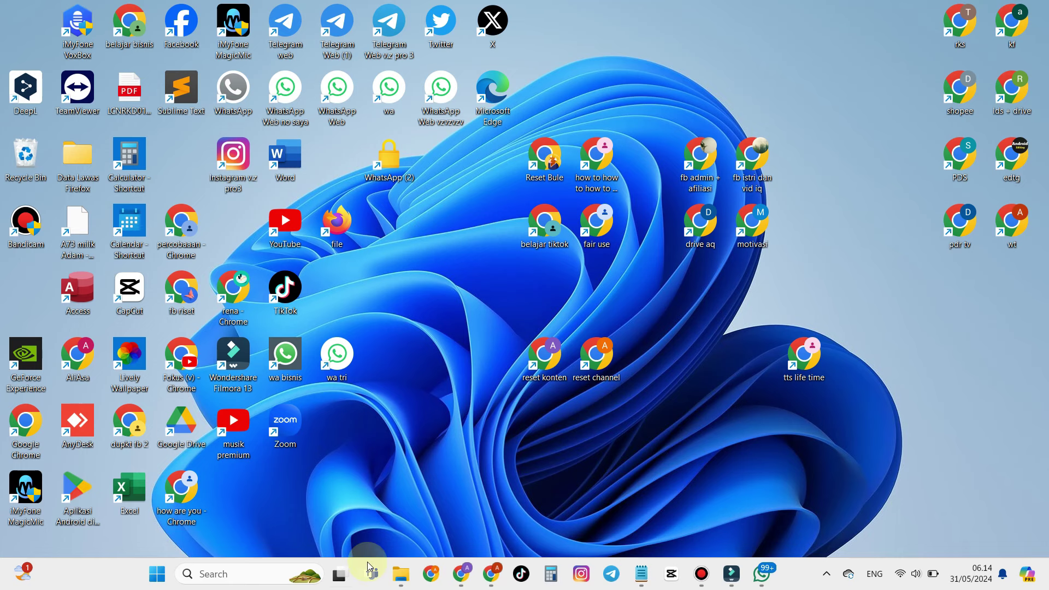
{"action": "left_click", "coordinate": [400, 574]}
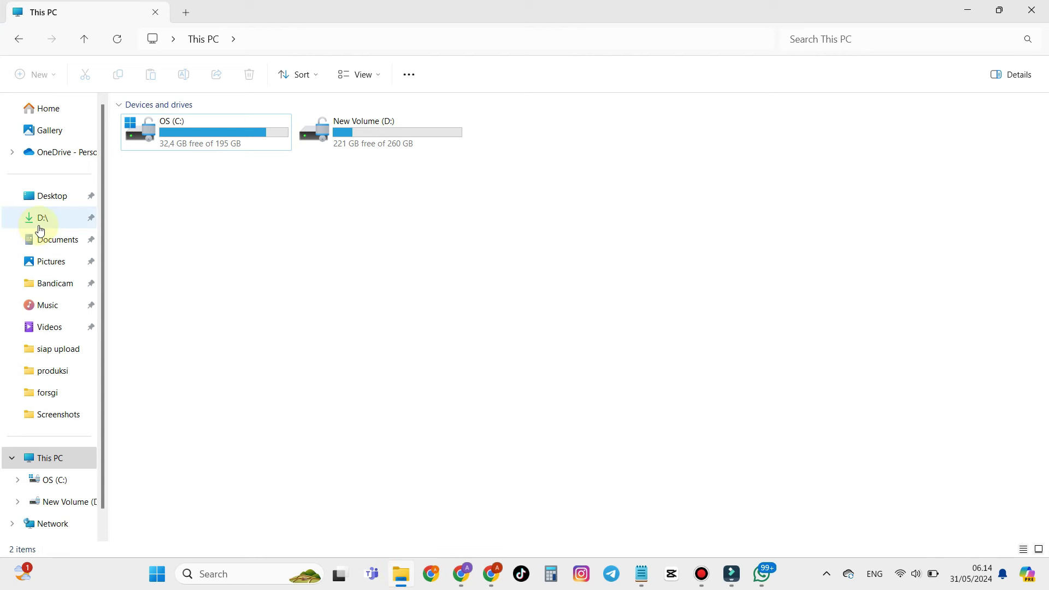
{"action": "double_click", "coordinate": [380, 138]}
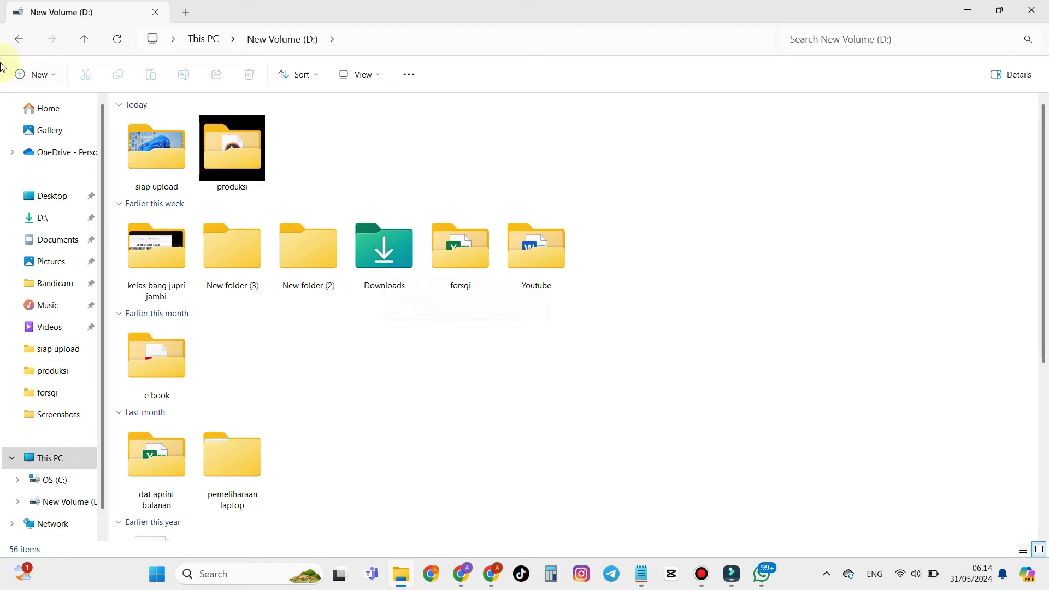
{"action": "left_click", "coordinate": [19, 39]}
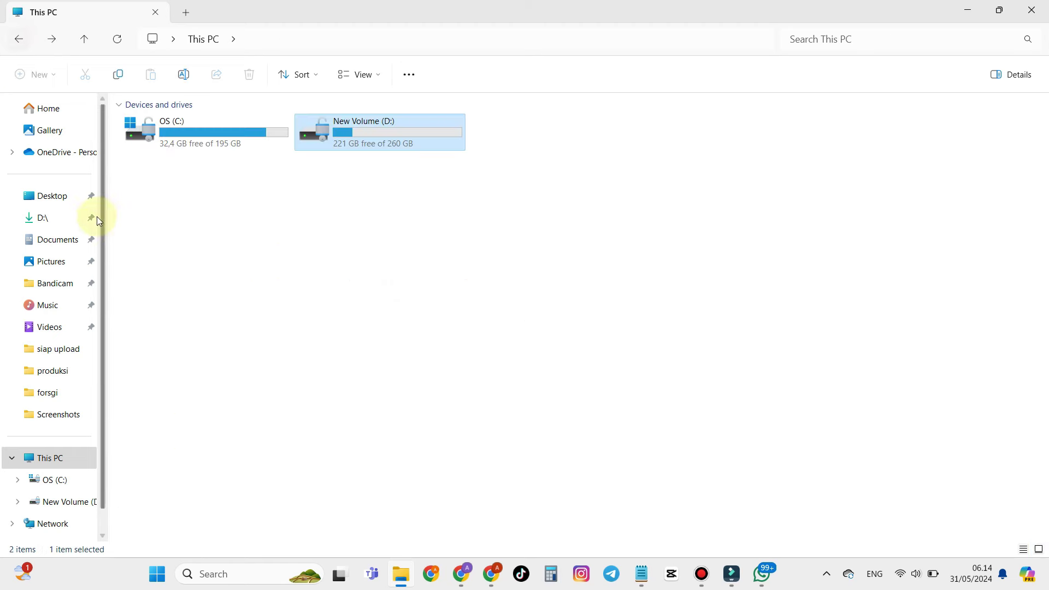
Step: View the properties of the pinned D:\ folder in Quick access and close them
{"action": "right_click", "coordinate": [58, 218]}
{"action": "left_click", "coordinate": [109, 369]}
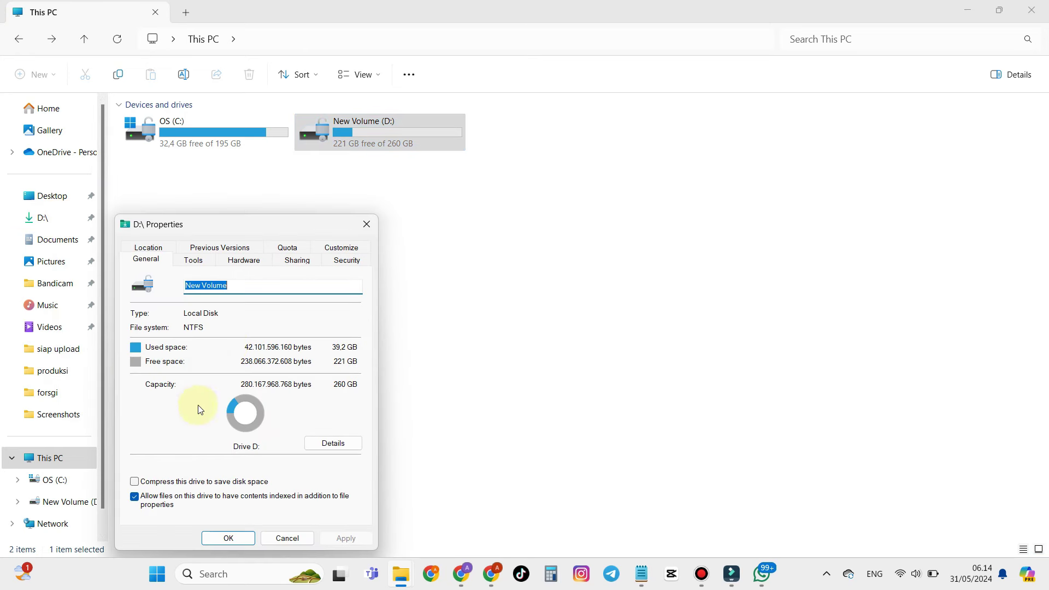
{"action": "left_click", "coordinate": [363, 225]}
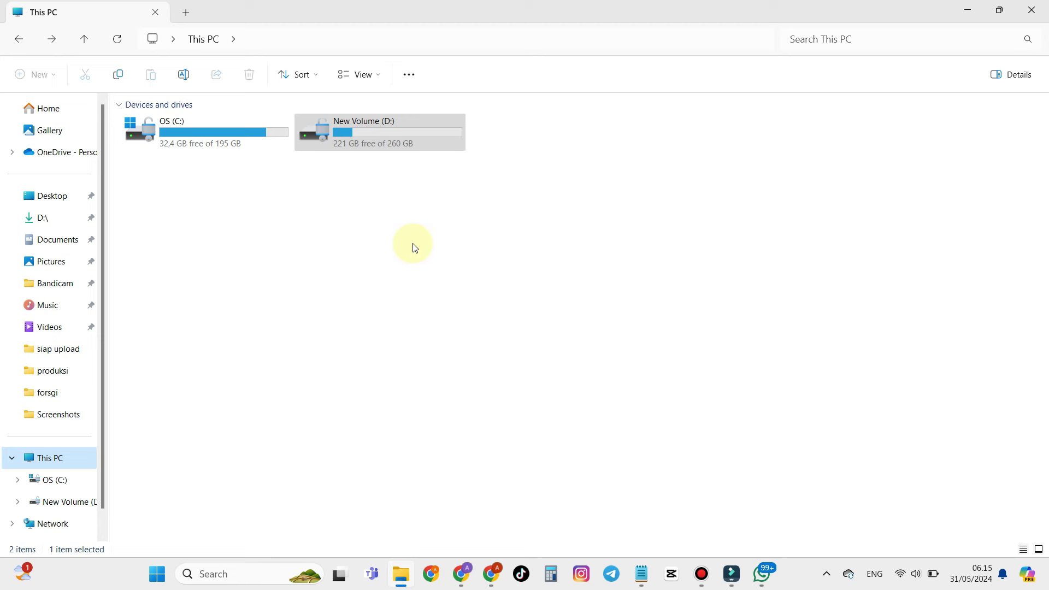
Step: Try to restore the pinned D:\ folder to its default Downloads location, moving all its files there
{"action": "right_click", "coordinate": [71, 223]}
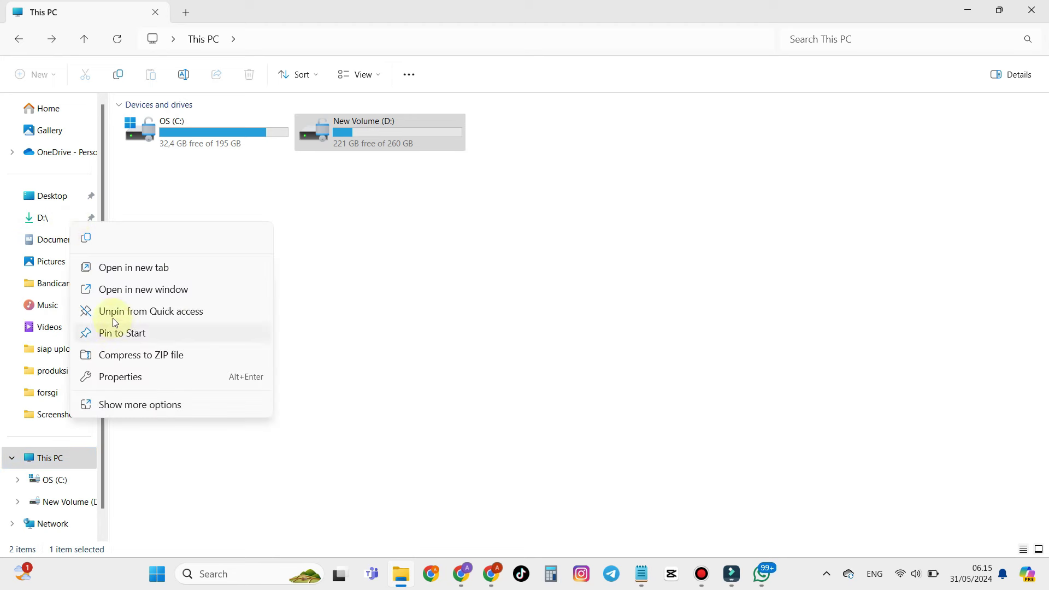
{"action": "left_click", "coordinate": [123, 376]}
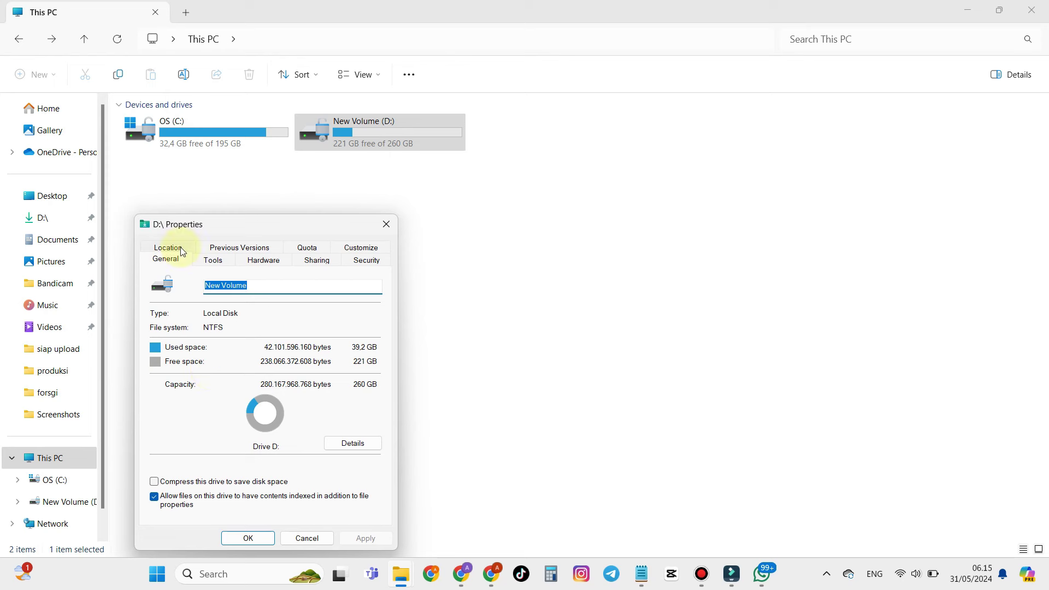
{"action": "left_click", "coordinate": [181, 249]}
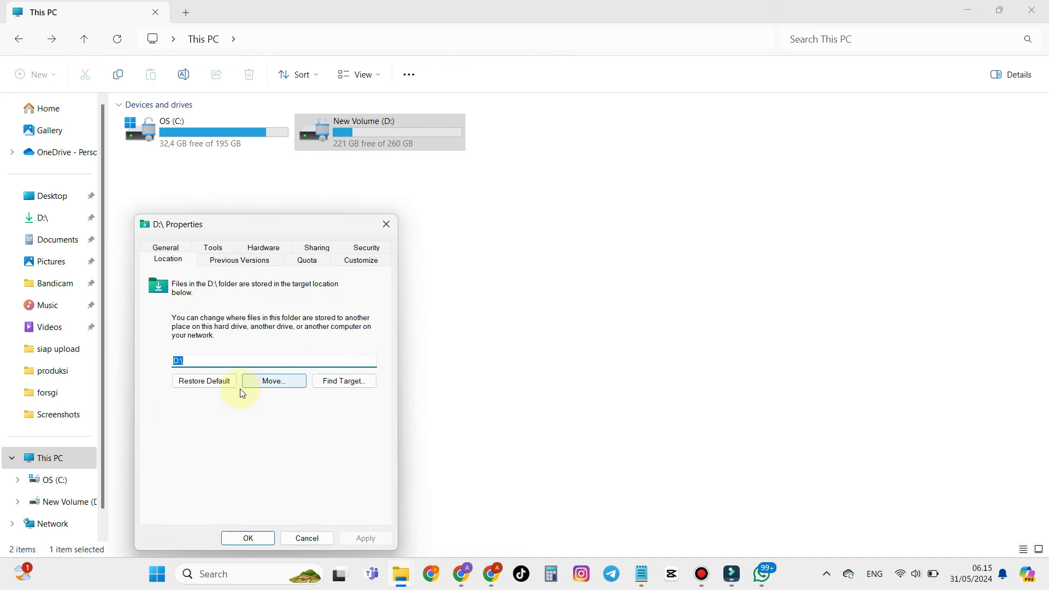
{"action": "left_click", "coordinate": [217, 382]}
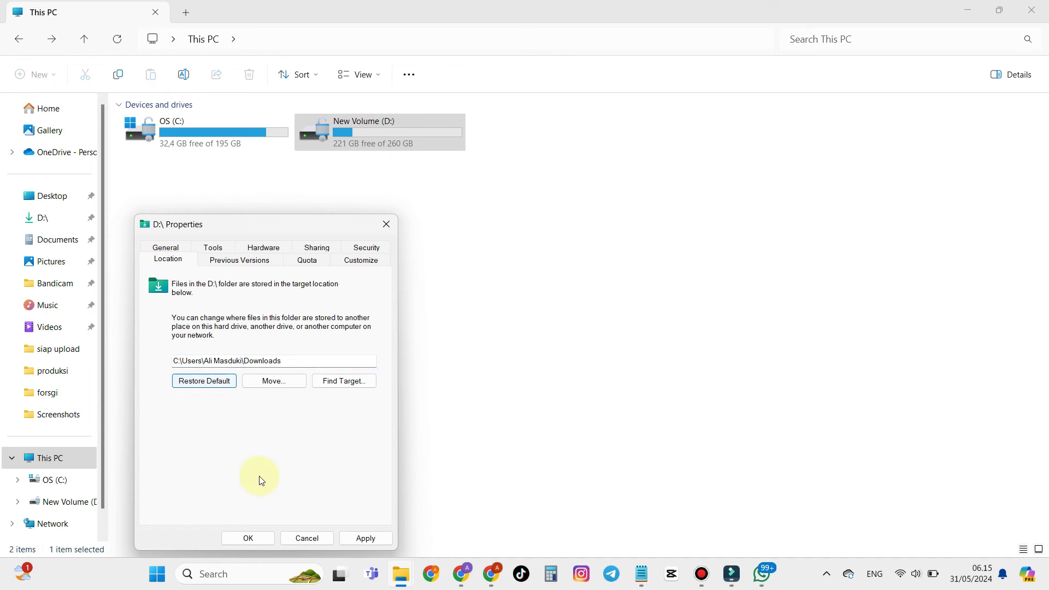
{"action": "left_click", "coordinate": [261, 542]}
{"action": "left_click", "coordinate": [583, 315]}
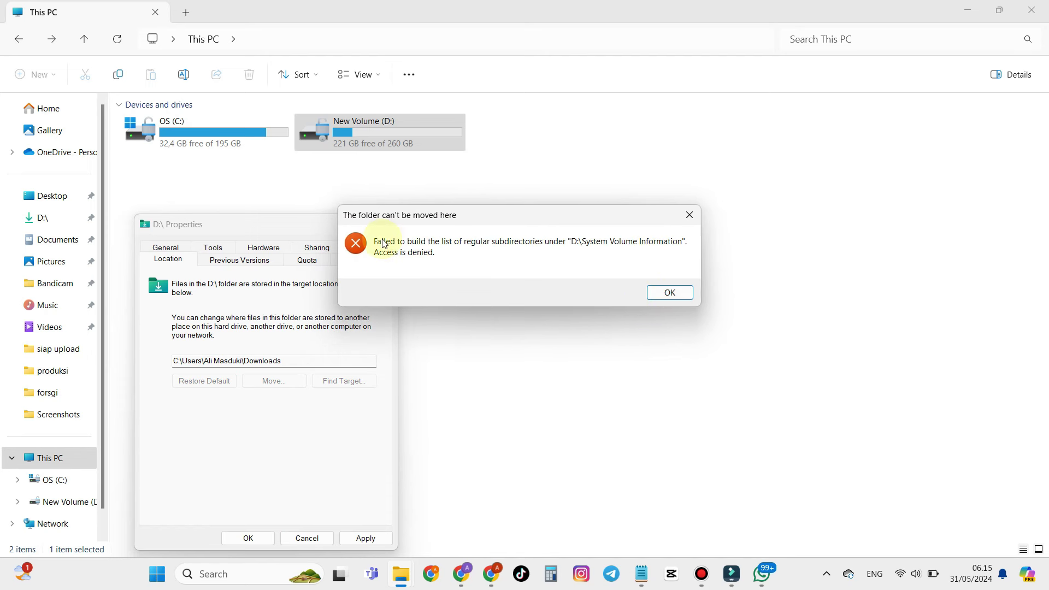
{"action": "left_click", "coordinate": [682, 295]}
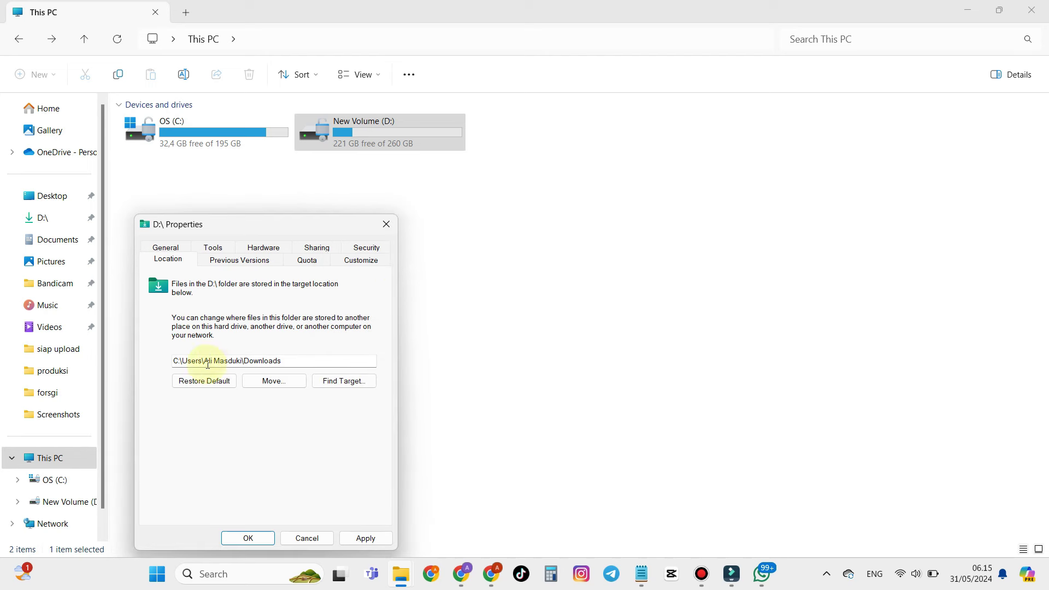
Step: Retry restoring the D:\ folder's default location with all files moved, and close its properties
{"action": "left_click", "coordinate": [214, 383]}
{"action": "left_click", "coordinate": [249, 541]}
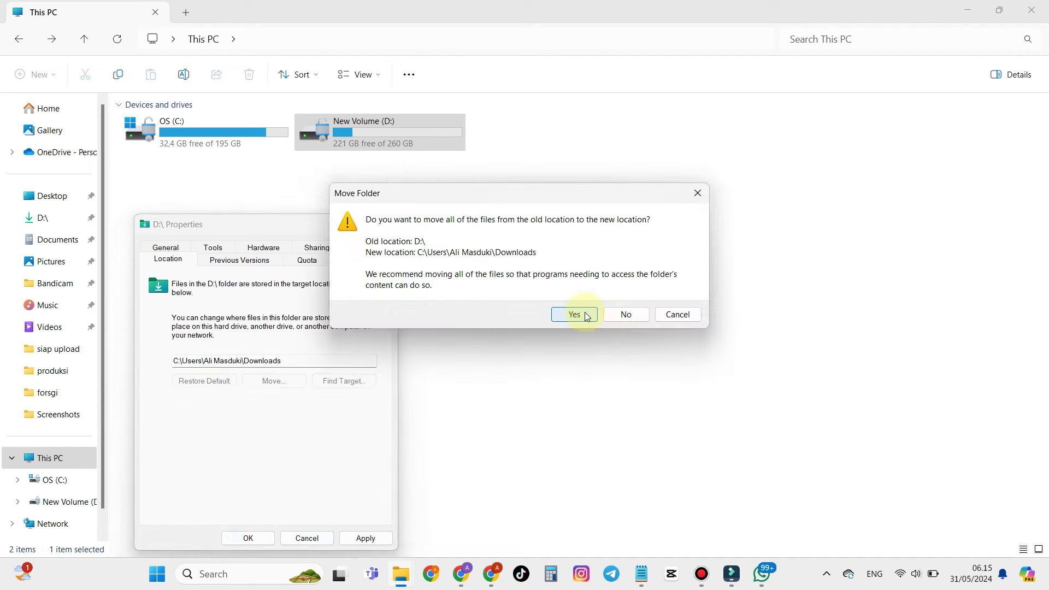
{"action": "left_click", "coordinate": [583, 314]}
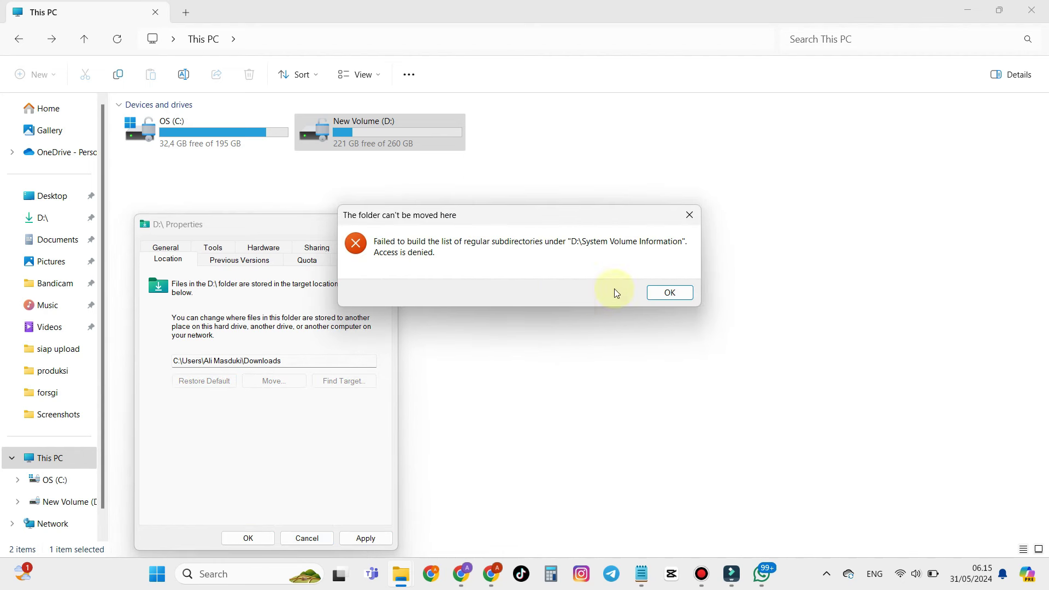
{"action": "left_click", "coordinate": [663, 292]}
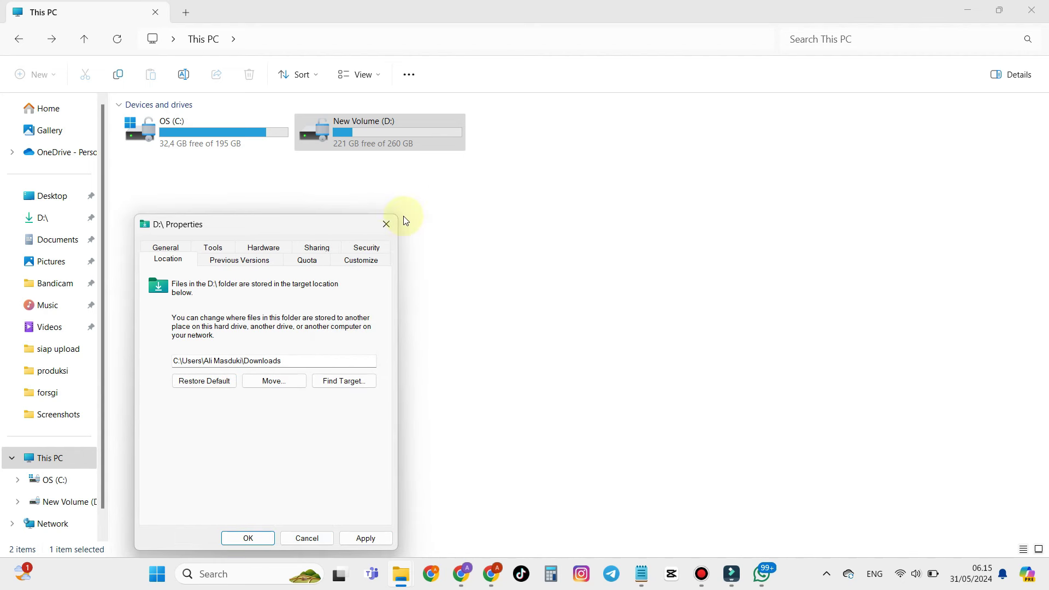
{"action": "left_click", "coordinate": [385, 225]}
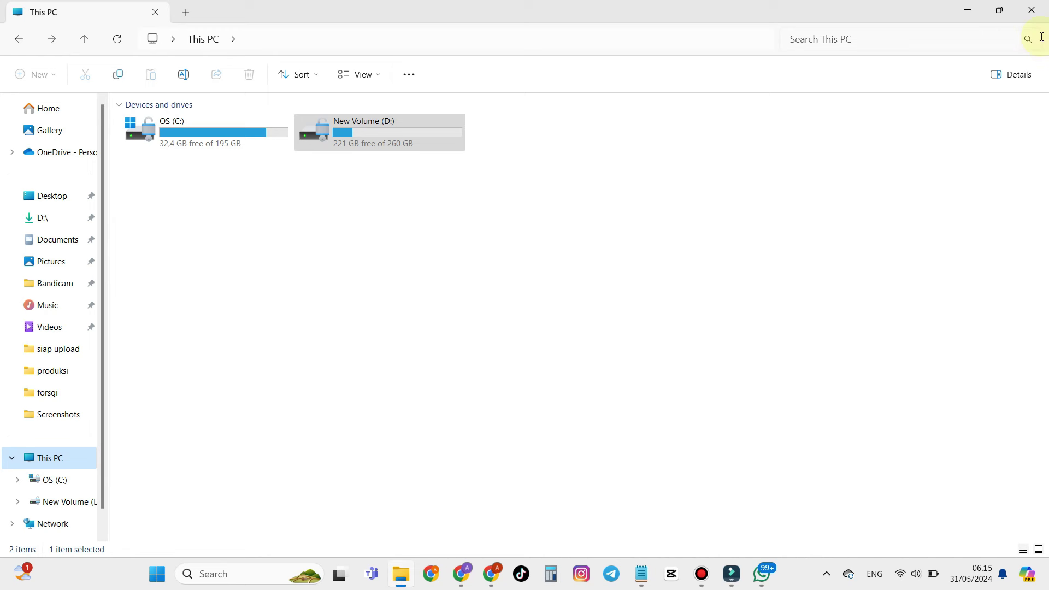
Step: Minimize File Explorer and launch the Registry Editor with the Run command regedit
{"action": "left_click", "coordinate": [968, 10]}
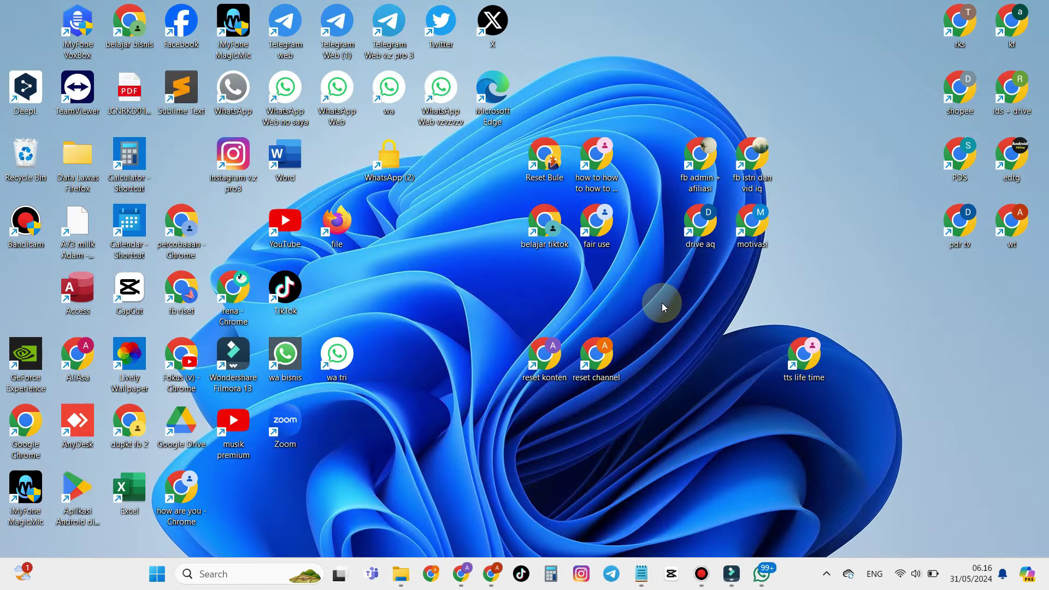
{"action": "key", "text": "super+r"}
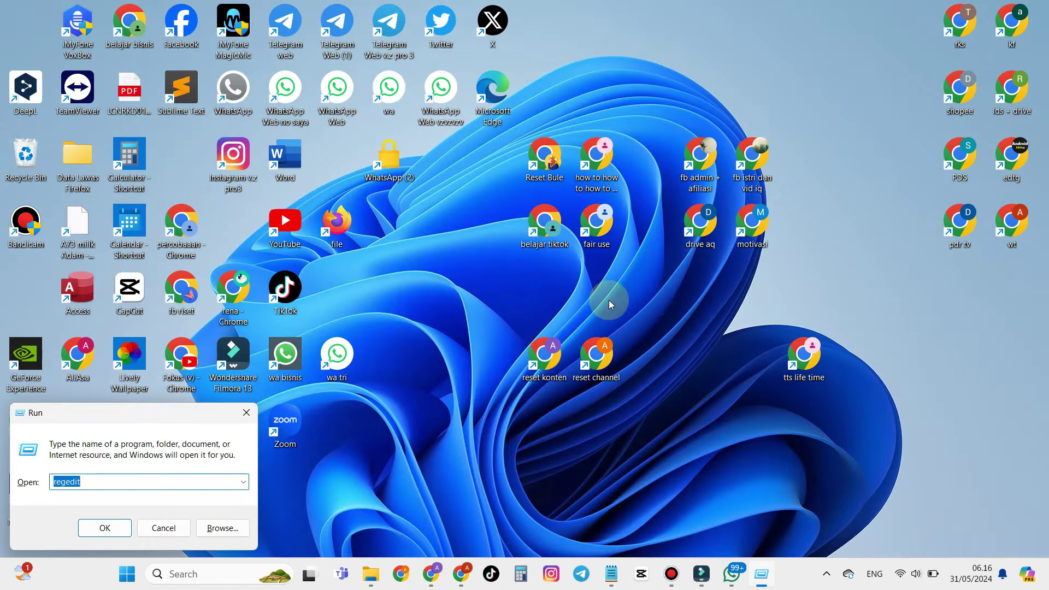
{"action": "left_click", "coordinate": [107, 480]}
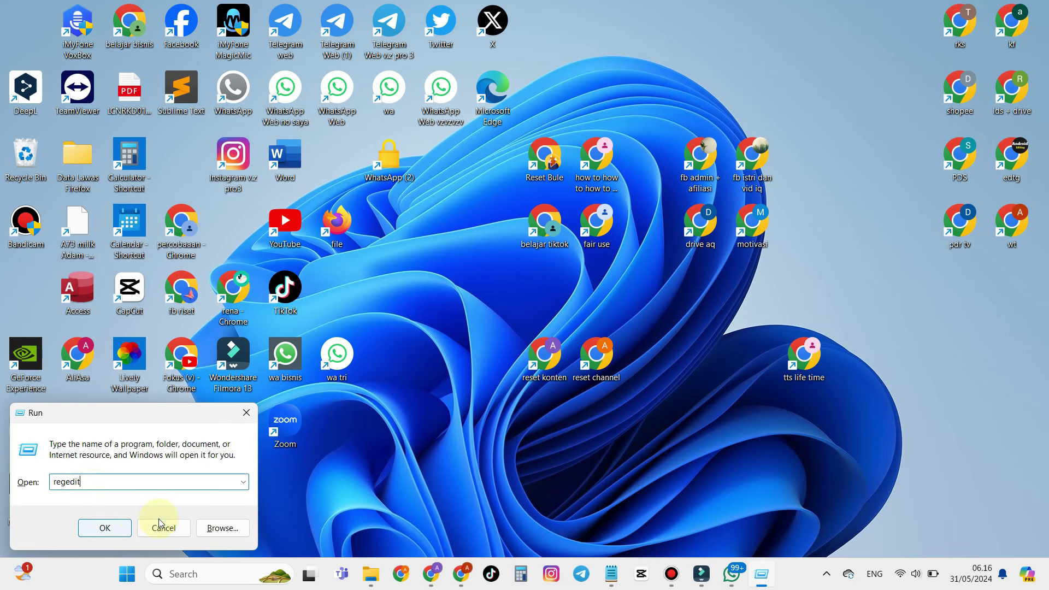
{"action": "left_click", "coordinate": [106, 528]}
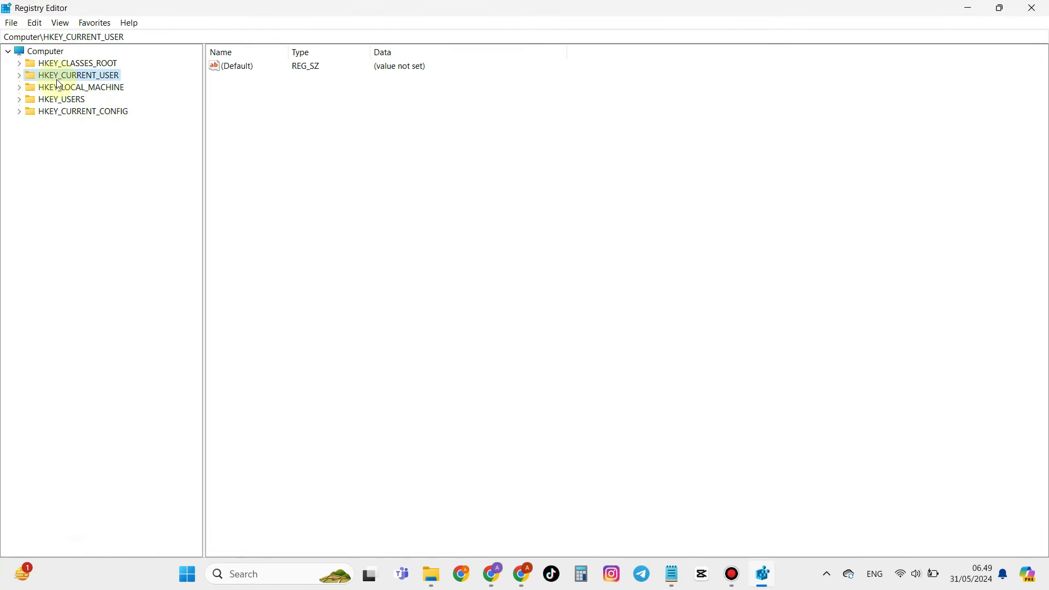
Step: Expand the registry tree down to HKEY_CURRENT_USER\Software\Microsoft\Windows
{"action": "left_click", "coordinate": [19, 75]}
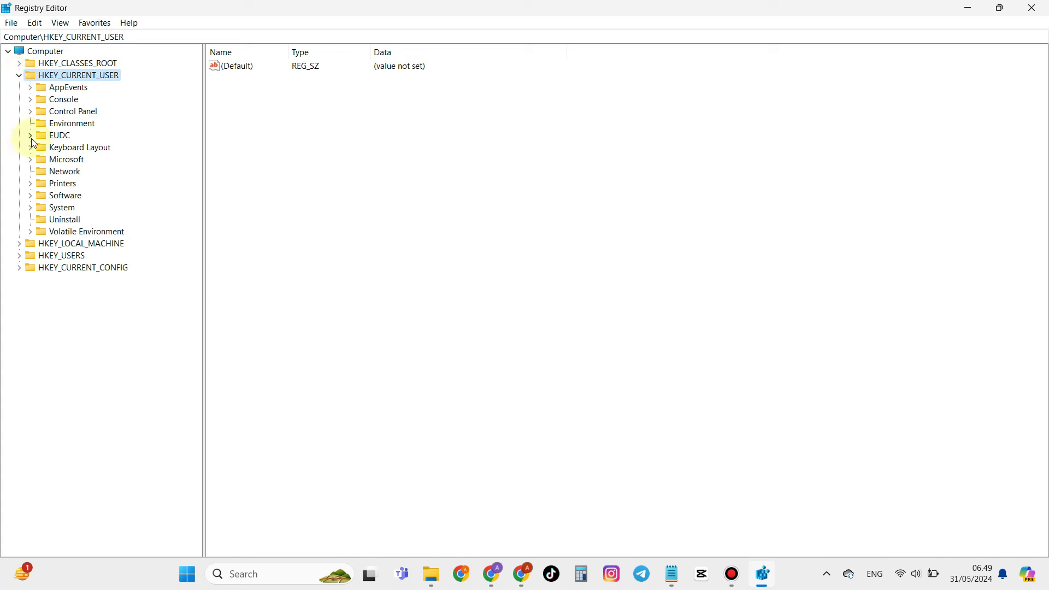
{"action": "left_click", "coordinate": [31, 196]}
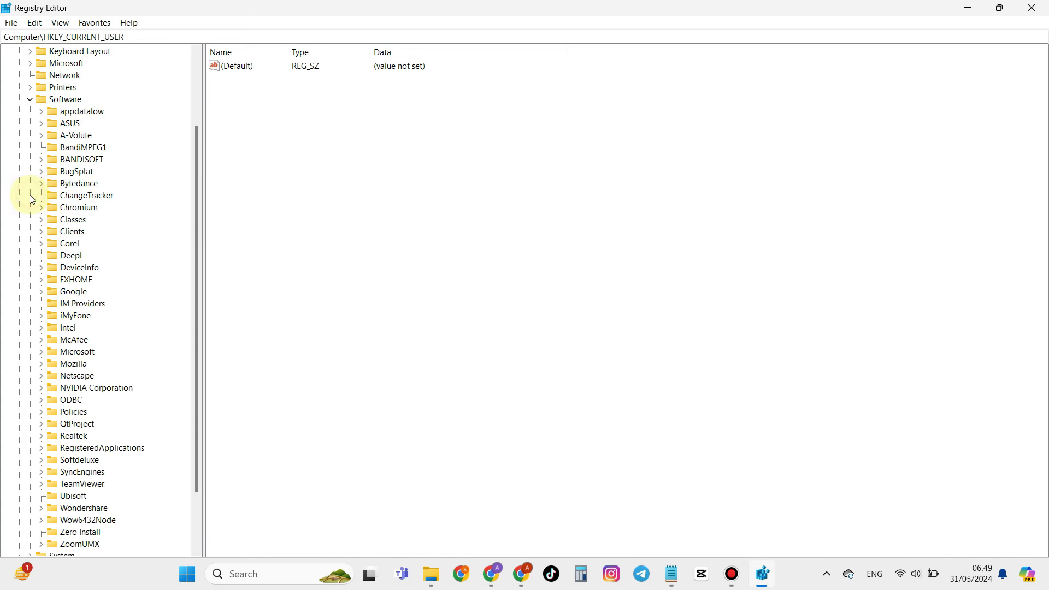
{"action": "scroll", "coordinate": [119, 268], "scroll_direction": "down", "scroll_amount": 2}
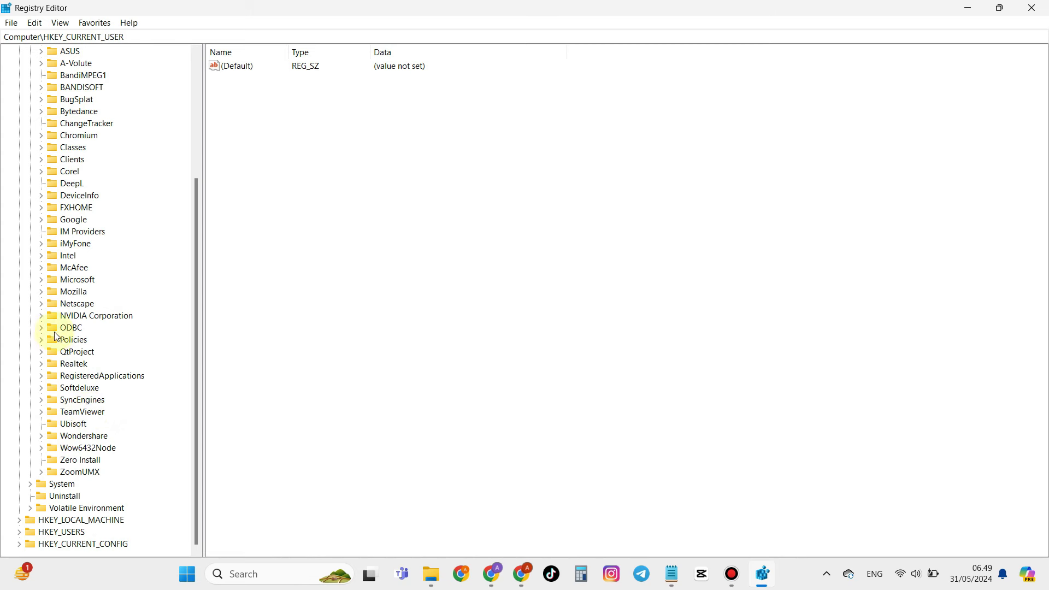
{"action": "left_click", "coordinate": [41, 280]}
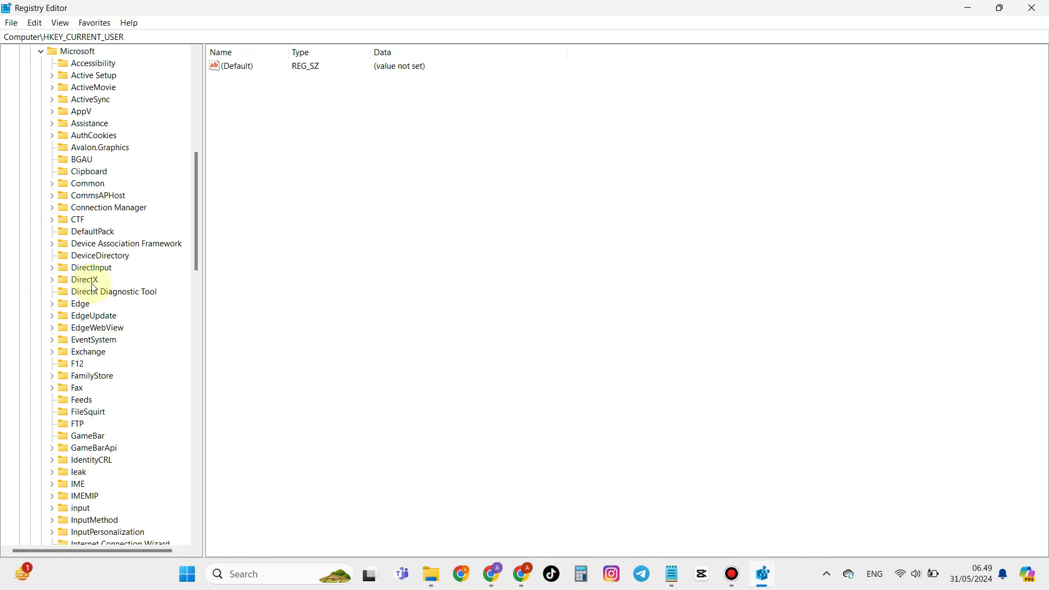
{"action": "scroll", "coordinate": [95, 305], "scroll_direction": "down", "scroll_amount": 3}
{"action": "scroll", "coordinate": [113, 332], "scroll_direction": "down", "scroll_amount": 8}
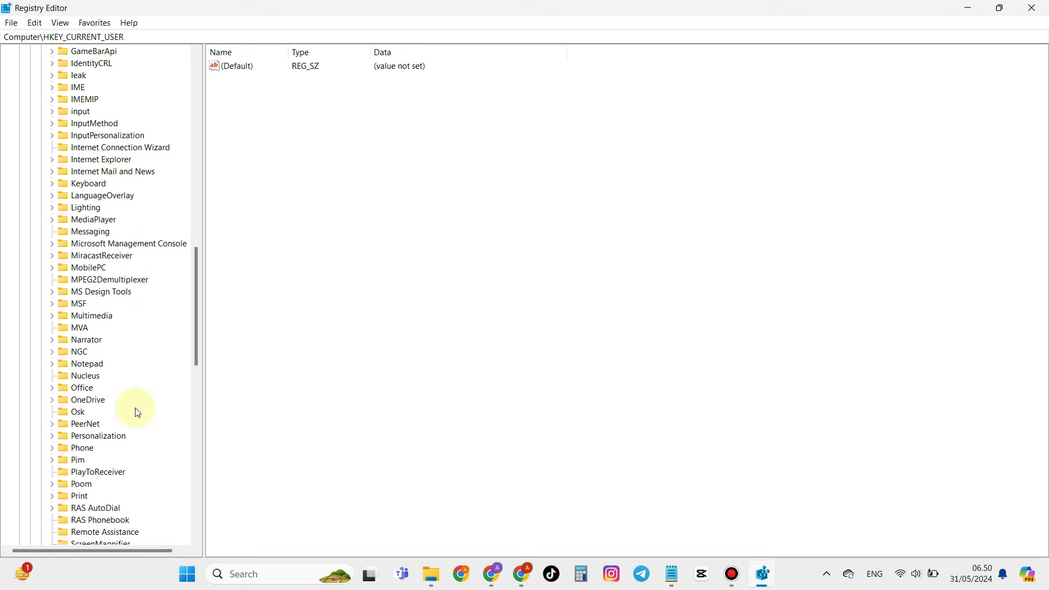
{"action": "scroll", "coordinate": [137, 411], "scroll_direction": "down", "scroll_amount": 10}
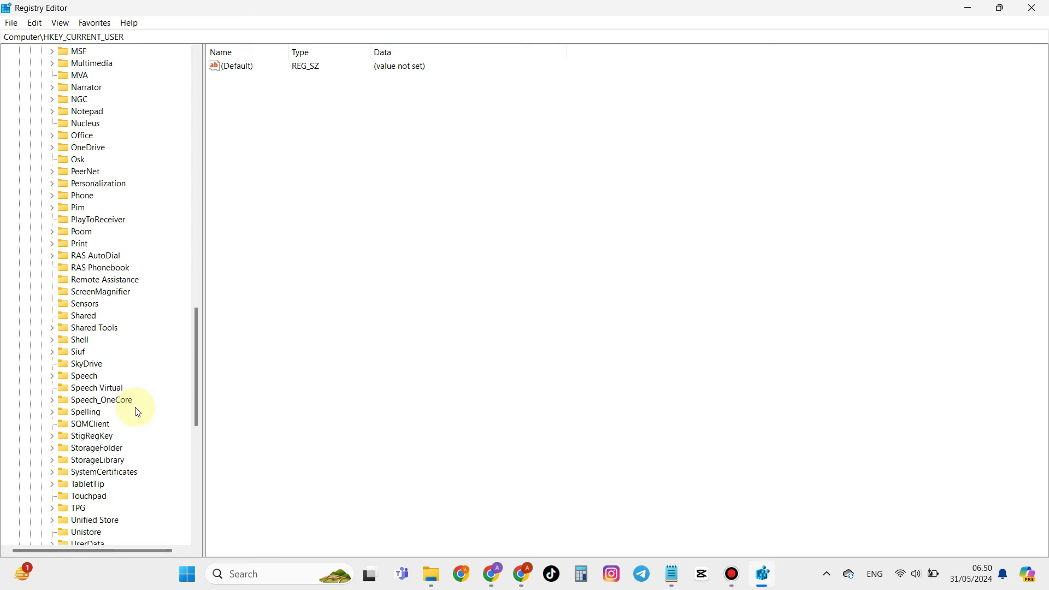
{"action": "scroll", "coordinate": [137, 414], "scroll_direction": "down", "scroll_amount": 1}
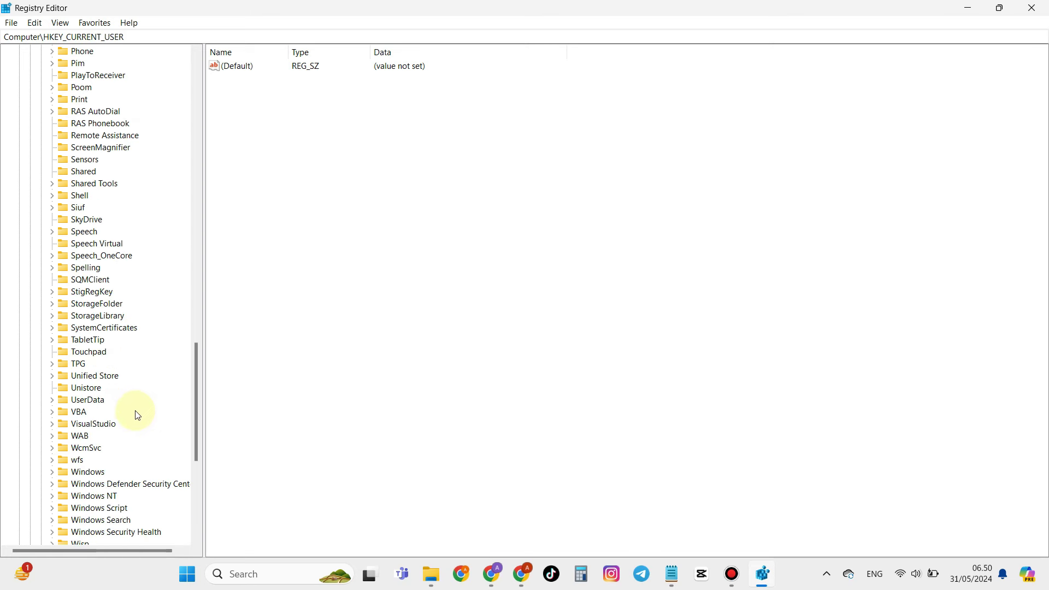
{"action": "left_click", "coordinate": [52, 472]}
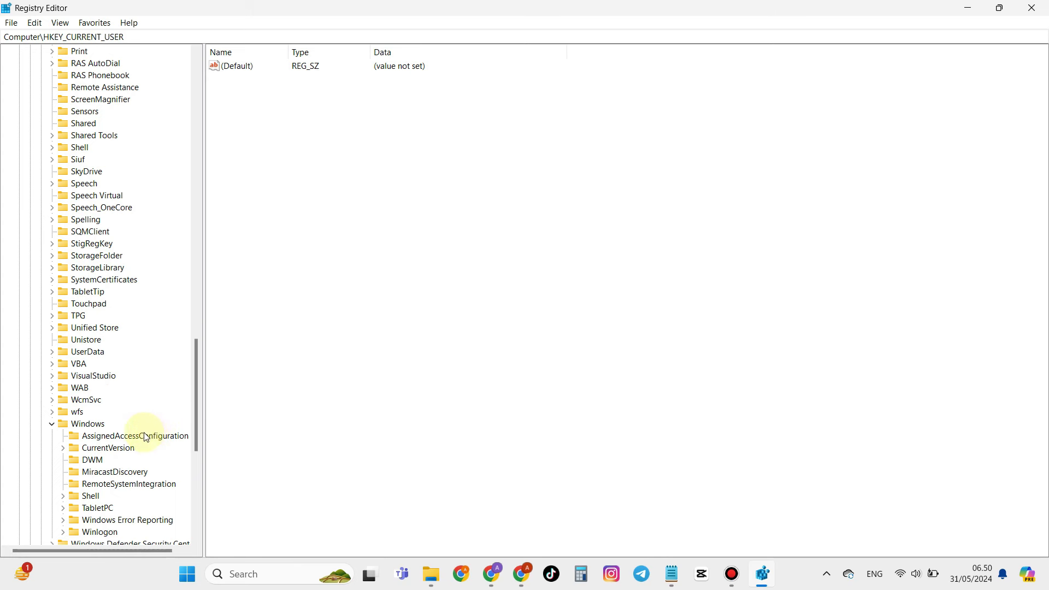
Step: Expand CurrentVersion and Explorer under the Windows key, and select the User Shell Folders key
{"action": "left_click", "coordinate": [63, 448]}
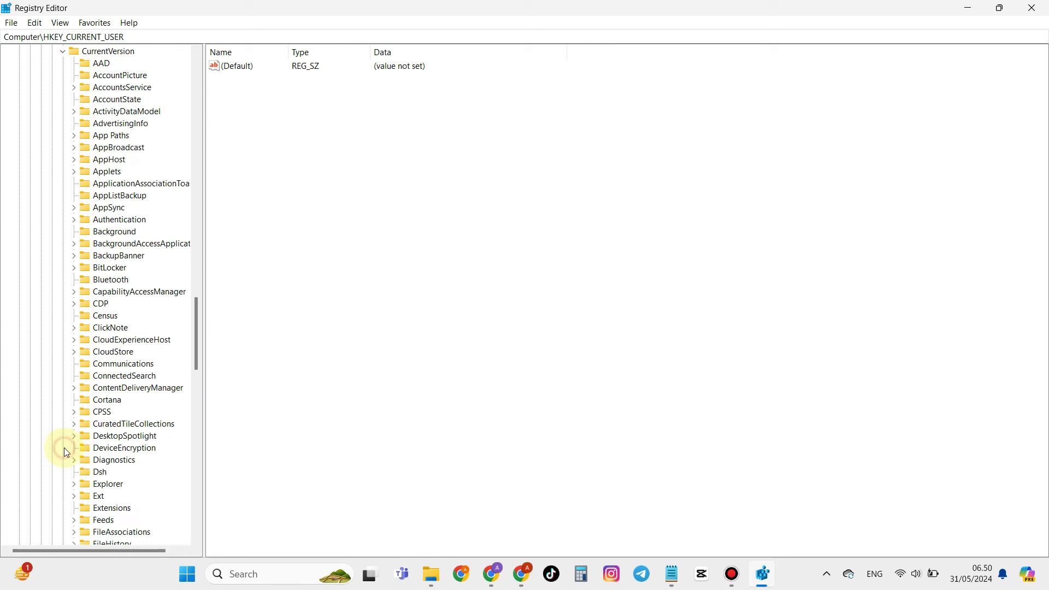
{"action": "scroll", "coordinate": [141, 269], "scroll_direction": "up", "scroll_amount": 1}
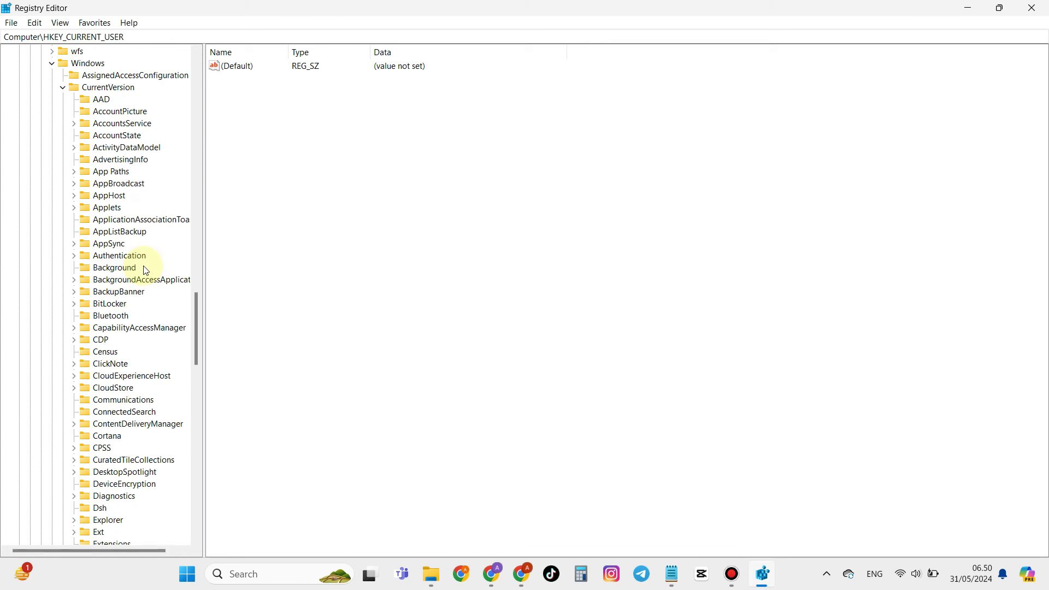
{"action": "scroll", "coordinate": [146, 276], "scroll_direction": "down", "scroll_amount": 2}
{"action": "scroll", "coordinate": [149, 308], "scroll_direction": "down", "scroll_amount": 2}
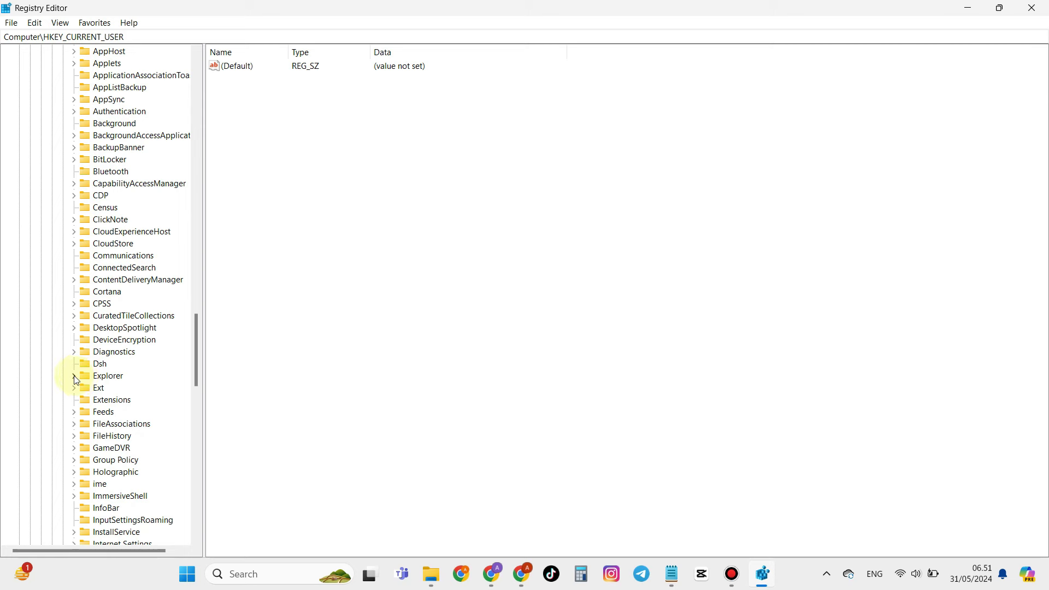
{"action": "left_click", "coordinate": [75, 376]}
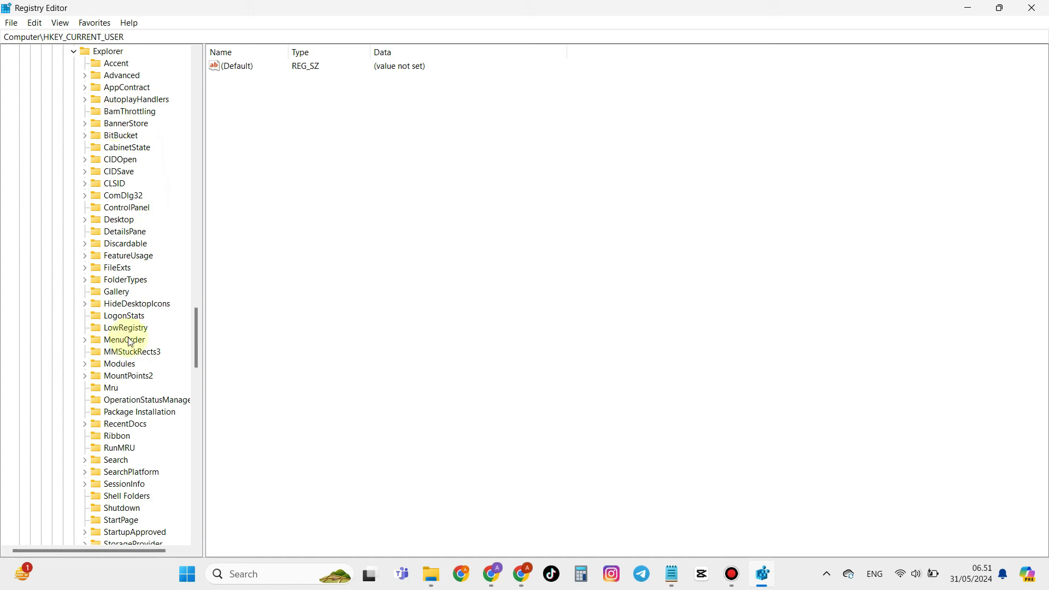
{"action": "scroll", "coordinate": [131, 438], "scroll_direction": "down", "scroll_amount": 3}
{"action": "scroll", "coordinate": [137, 450], "scroll_direction": "down", "scroll_amount": 3}
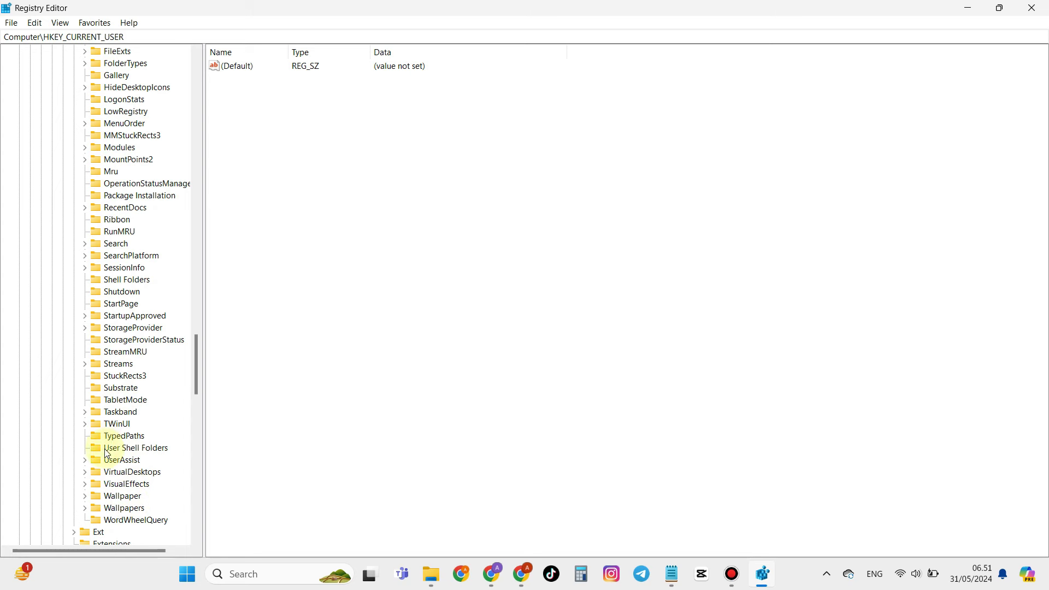
{"action": "left_click", "coordinate": [108, 452]}
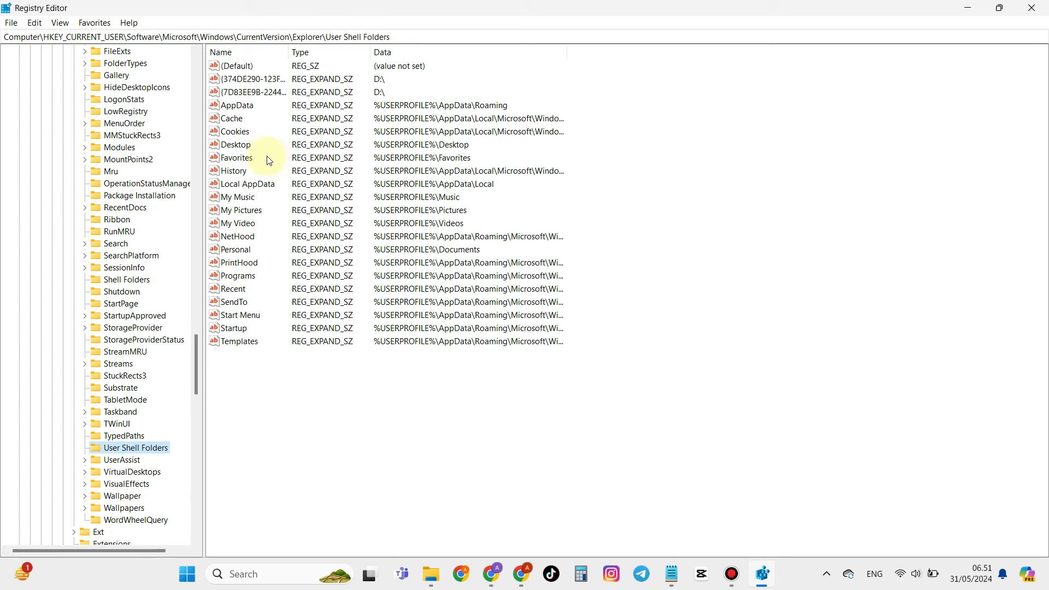
{"action": "left_click", "coordinate": [244, 80]}
{"action": "right_click", "coordinate": [243, 80]}
{"action": "left_click", "coordinate": [293, 89]}
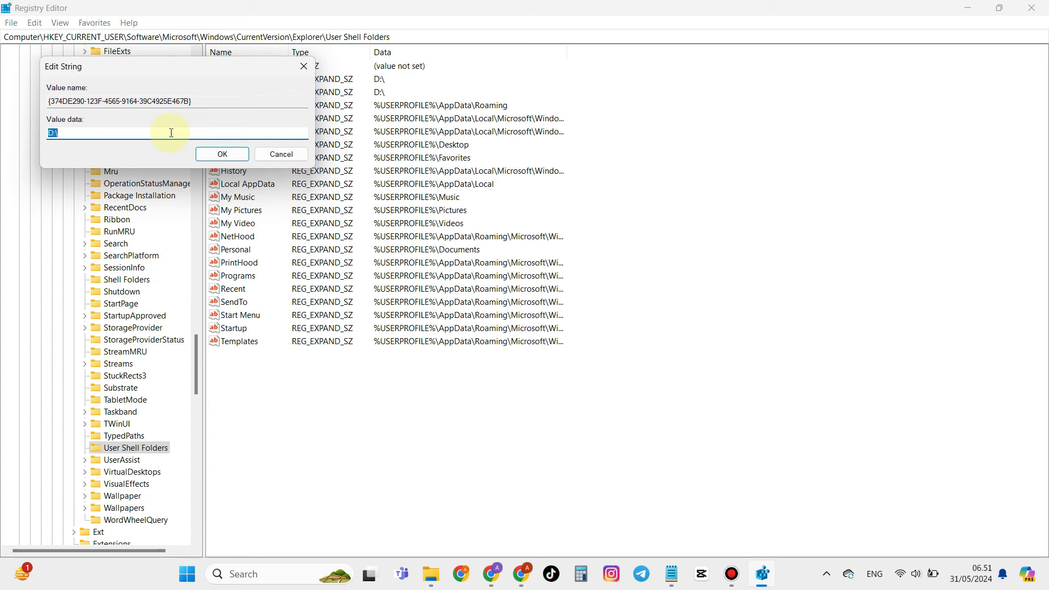
{"action": "key", "text": "BackSpace"}
{"action": "type", "text": "%USERPROFILE%"}
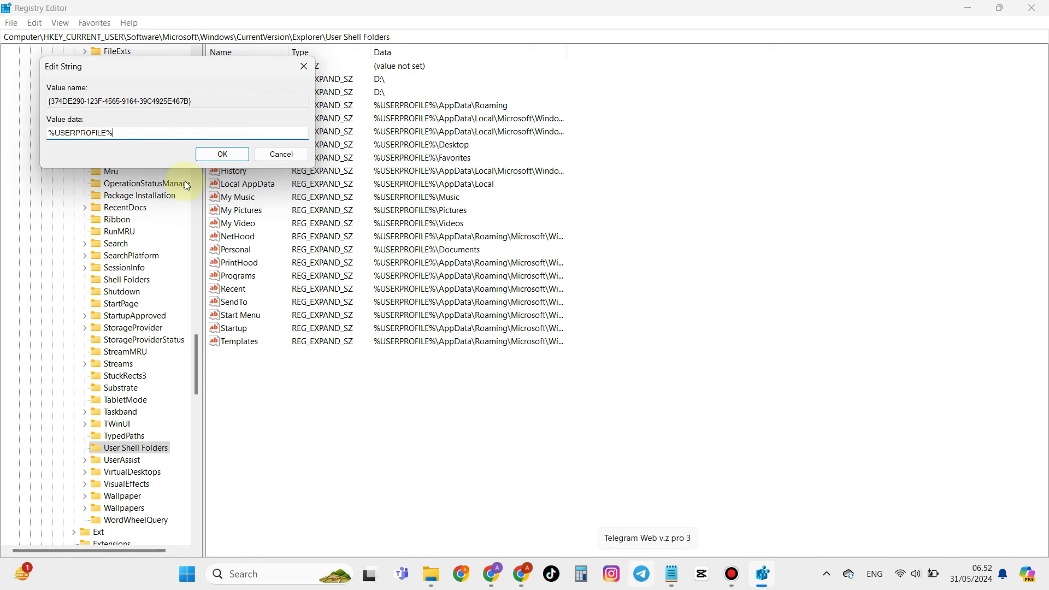
{"action": "type", "text": "\\"}
{"action": "type", "text": "Downloads"}
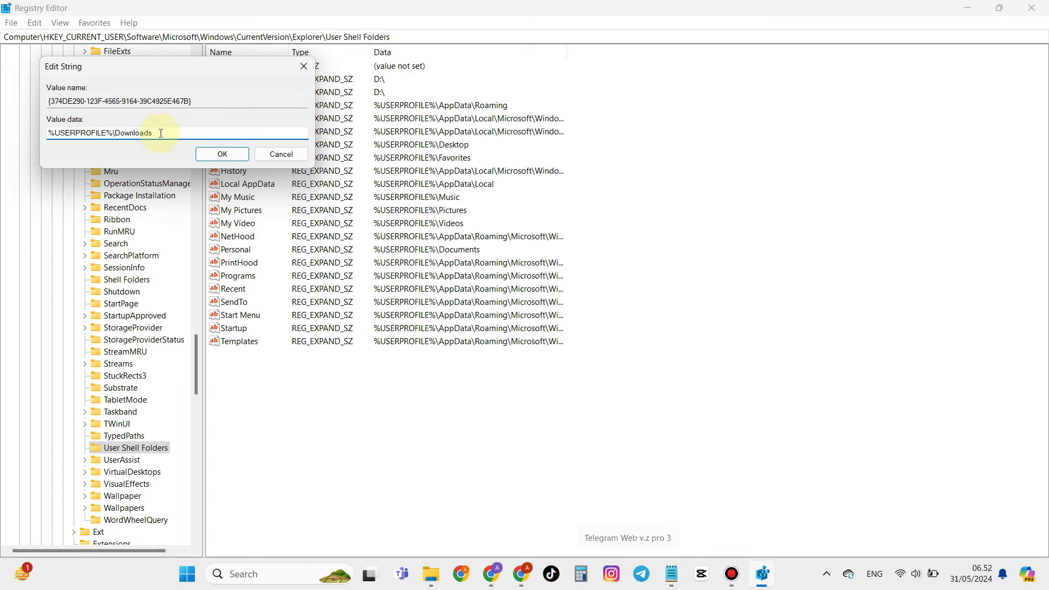
{"action": "left_click_drag", "start_coordinate": [157, 133], "coordinate": [83, 134]}
{"action": "right_click", "coordinate": [70, 134]}
{"action": "left_click", "coordinate": [77, 170]}
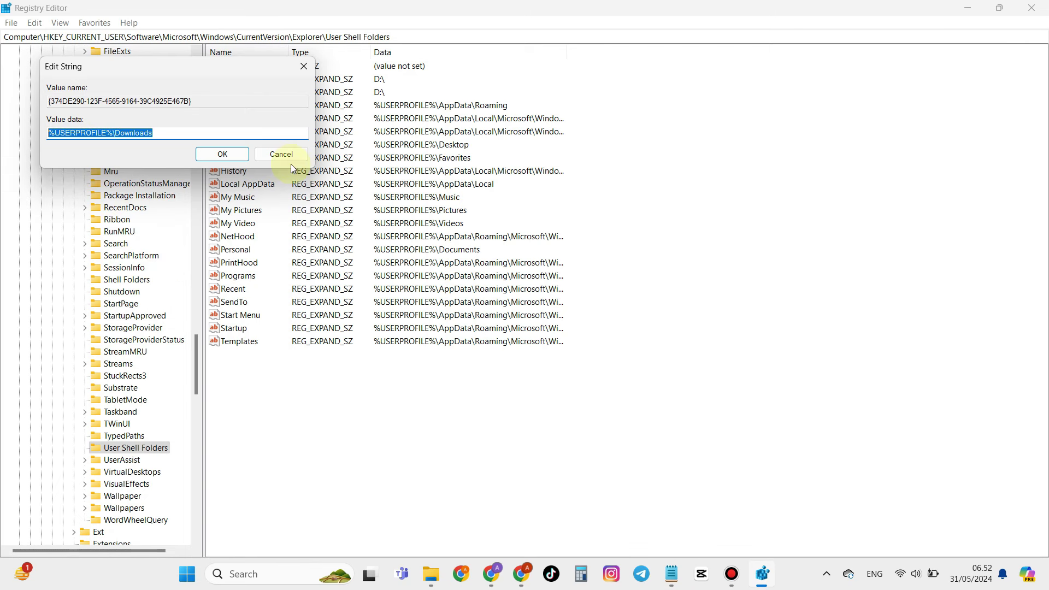
{"action": "left_click", "coordinate": [220, 155]}
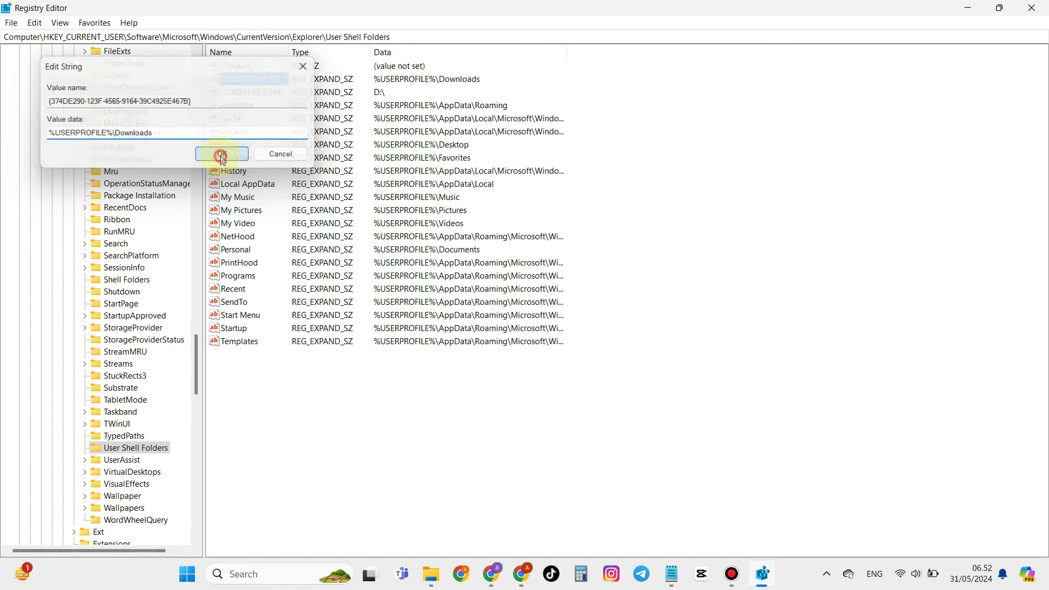
Step: Replace the data of the {7D83EE9B-2244-4E70-B1F5-5393042AF1E4} value with the copied path %USERPROFILE%\Downloads
{"action": "left_click", "coordinate": [236, 93]}
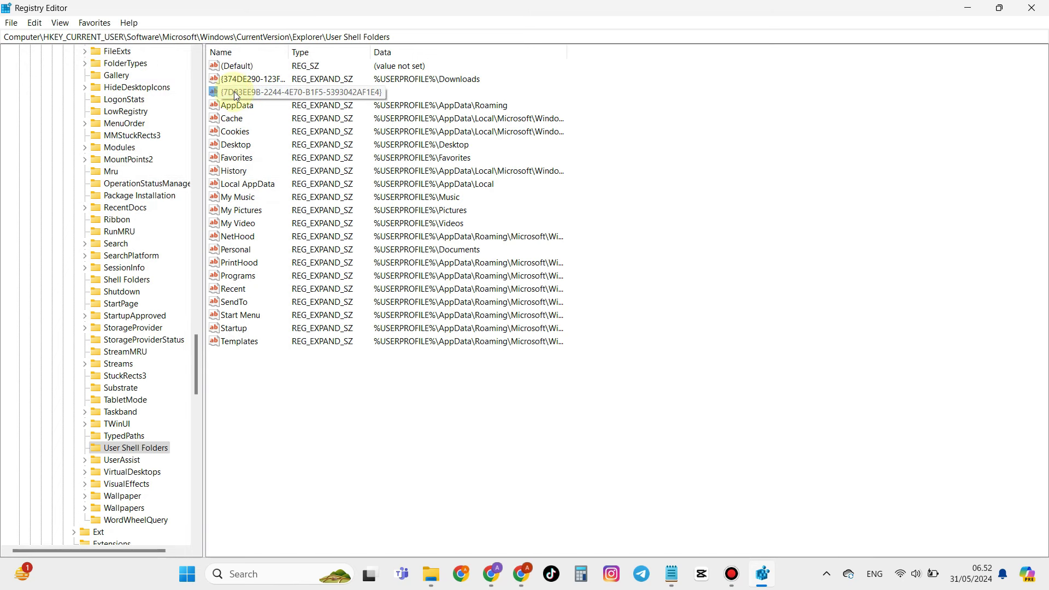
{"action": "right_click", "coordinate": [236, 94]}
{"action": "left_click", "coordinate": [268, 99]}
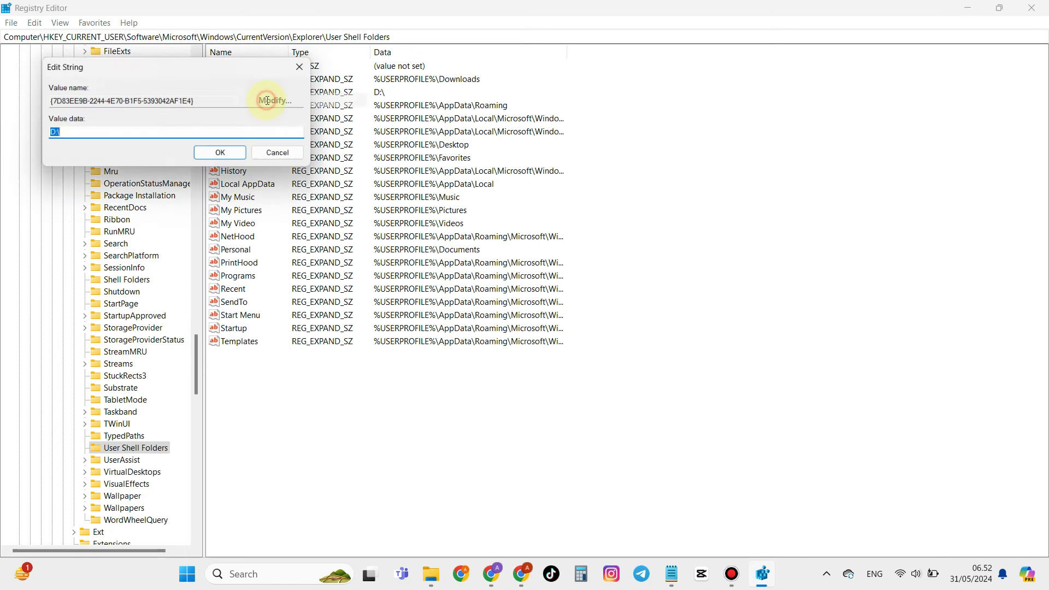
{"action": "key", "text": "BackSpace"}
{"action": "right_click", "coordinate": [153, 133]}
{"action": "left_click", "coordinate": [96, 190]}
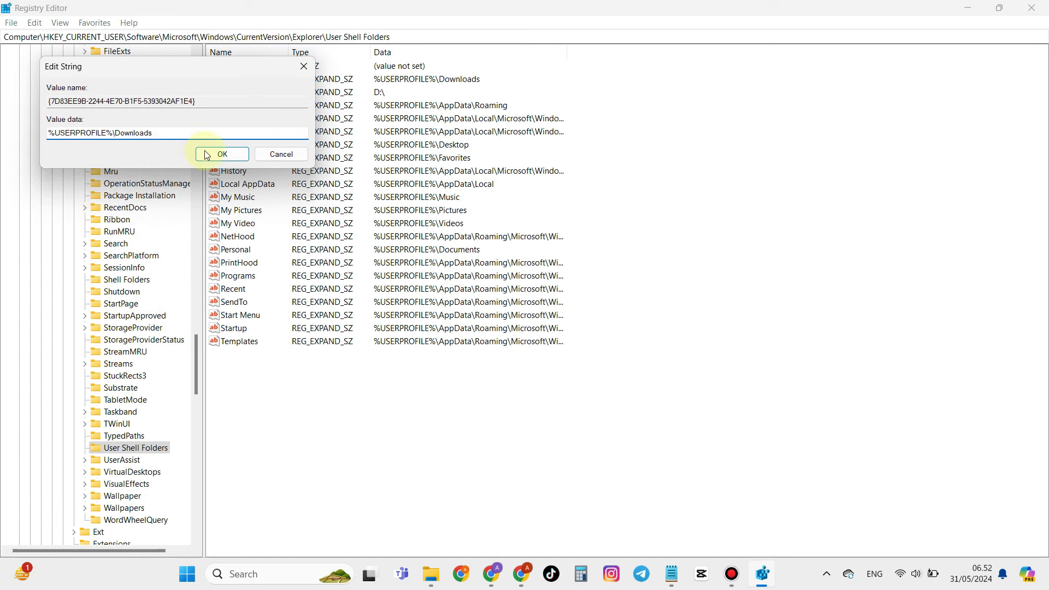
{"action": "left_click", "coordinate": [222, 156]}
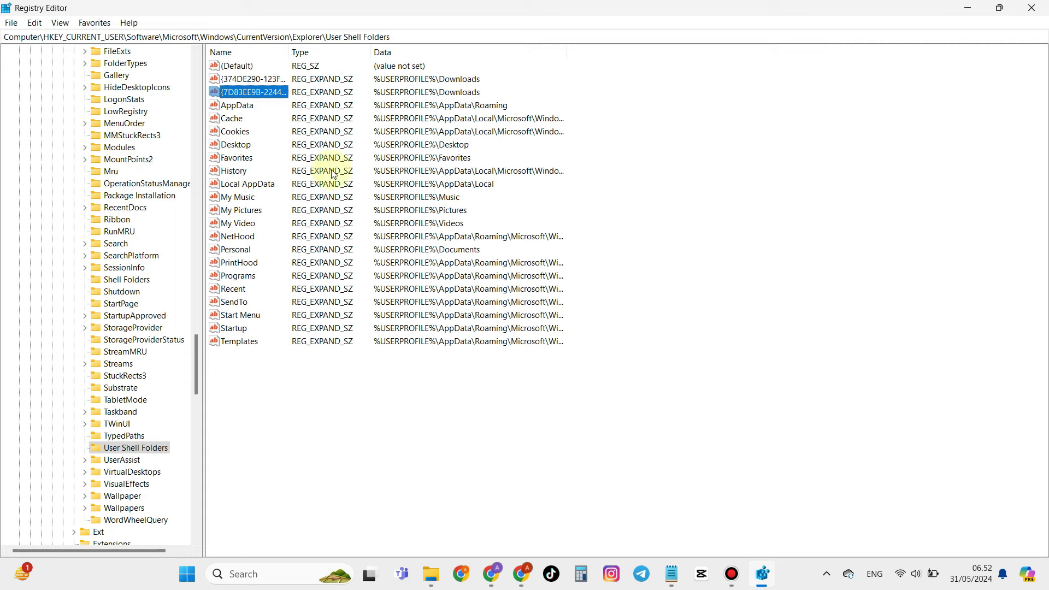
Step: Close the Registry Editor and restart the PC
{"action": "left_click", "coordinate": [1032, 8]}
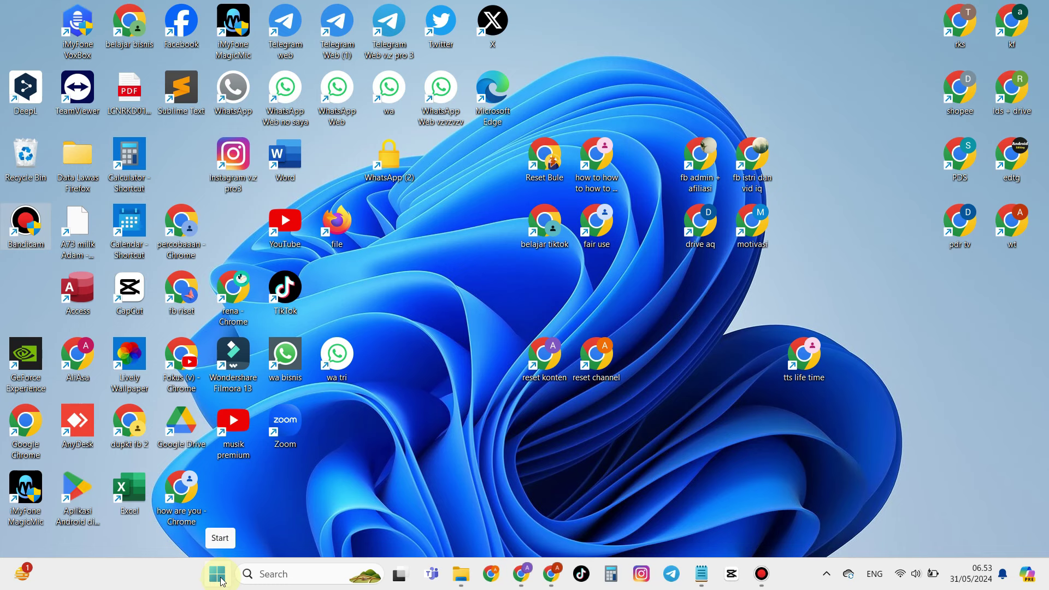
{"action": "left_click", "coordinate": [218, 575]}
{"action": "left_click", "coordinate": [694, 526]}
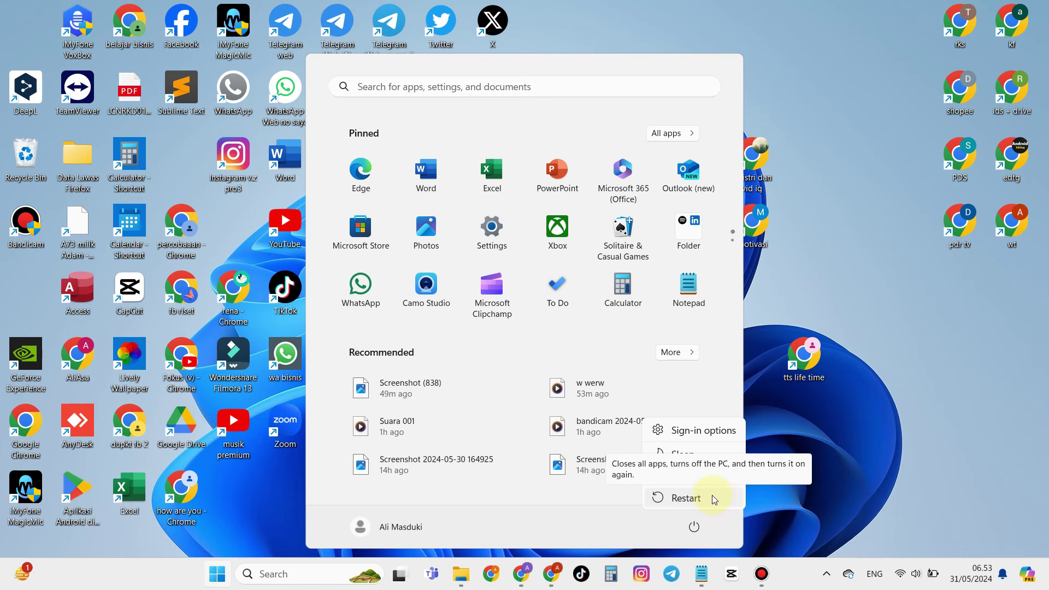
{"action": "left_click", "coordinate": [769, 536]}
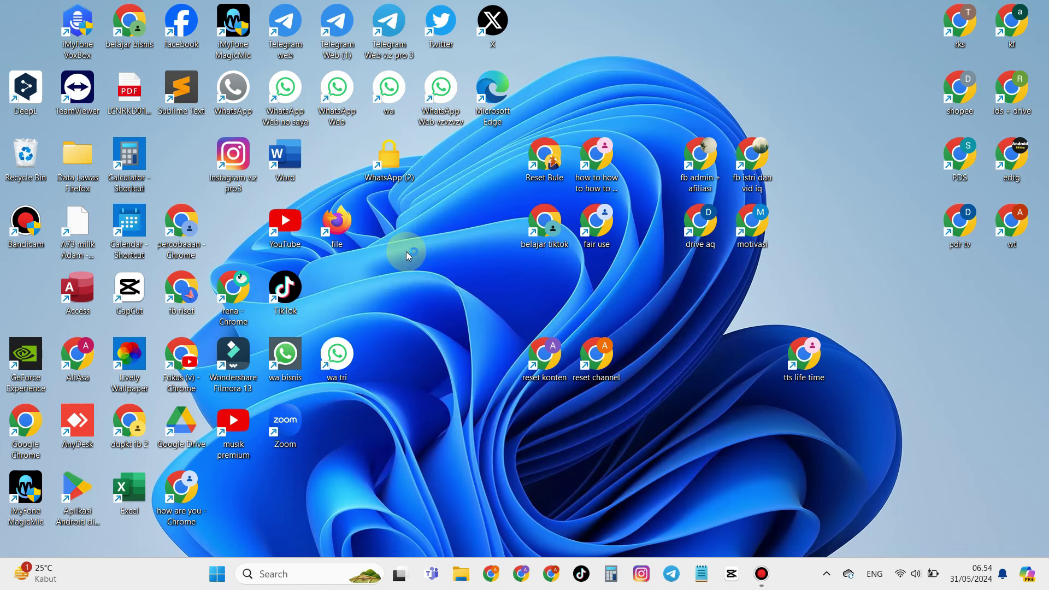
Step: Refresh the desktop and check the Downloads folder's location in its properties in File Explorer
{"action": "right_click", "coordinate": [453, 315]}
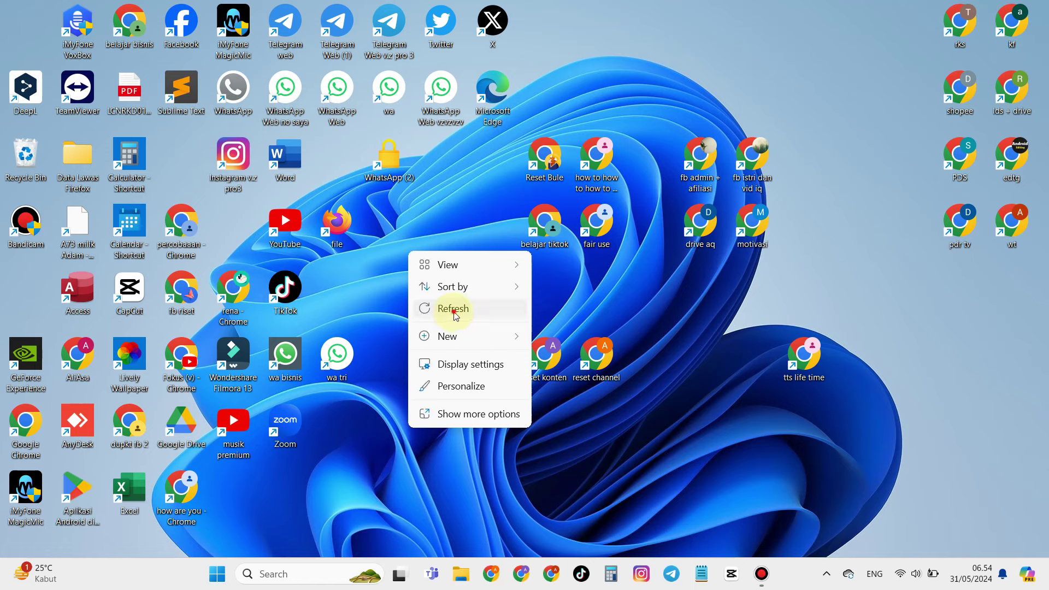
{"action": "left_click", "coordinate": [452, 309]}
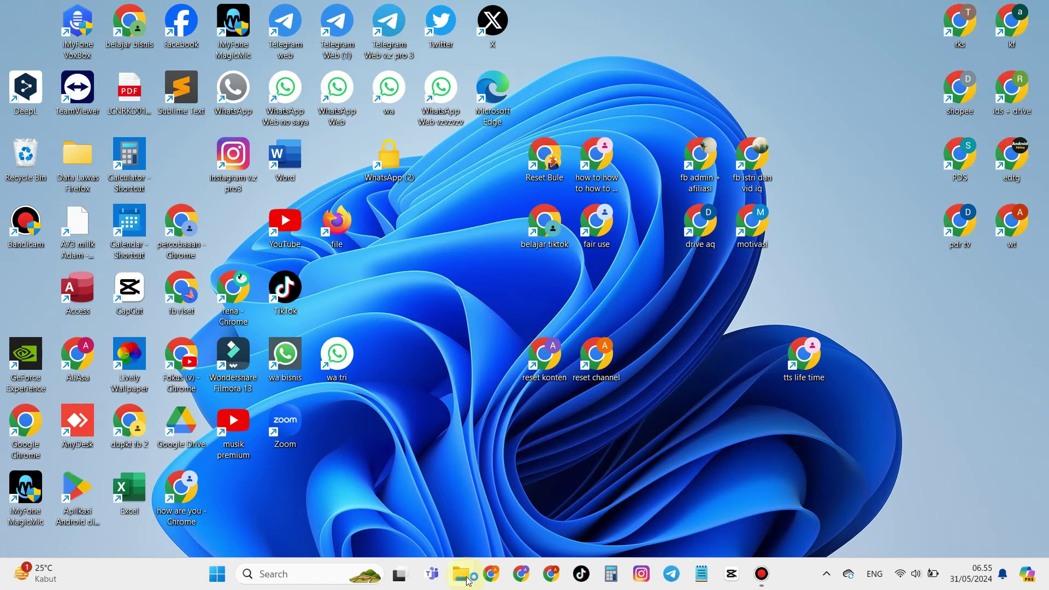
{"action": "left_click", "coordinate": [463, 578]}
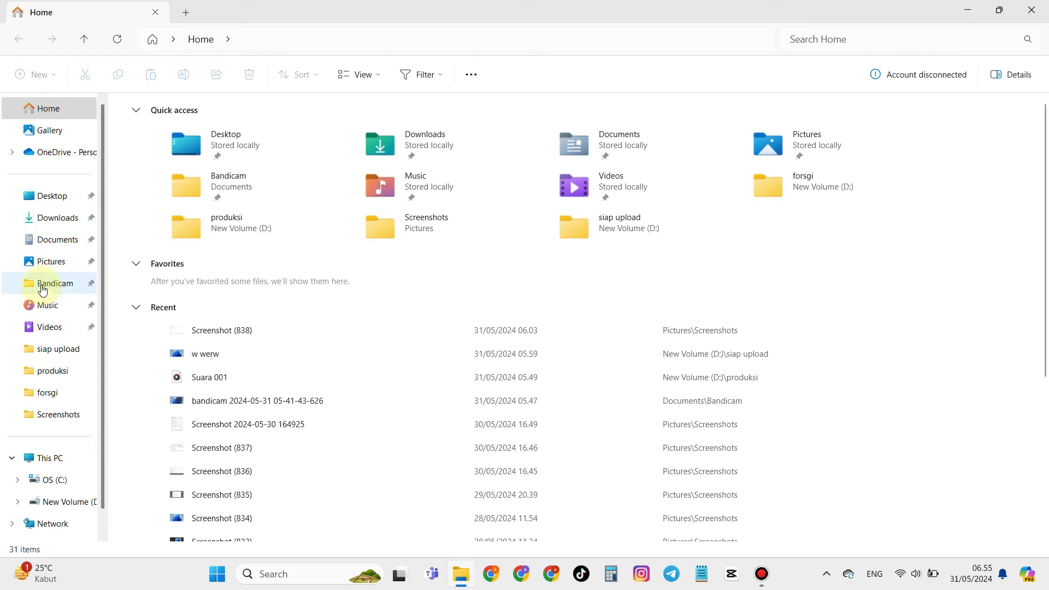
{"action": "right_click", "coordinate": [60, 223]}
{"action": "left_click", "coordinate": [105, 396]}
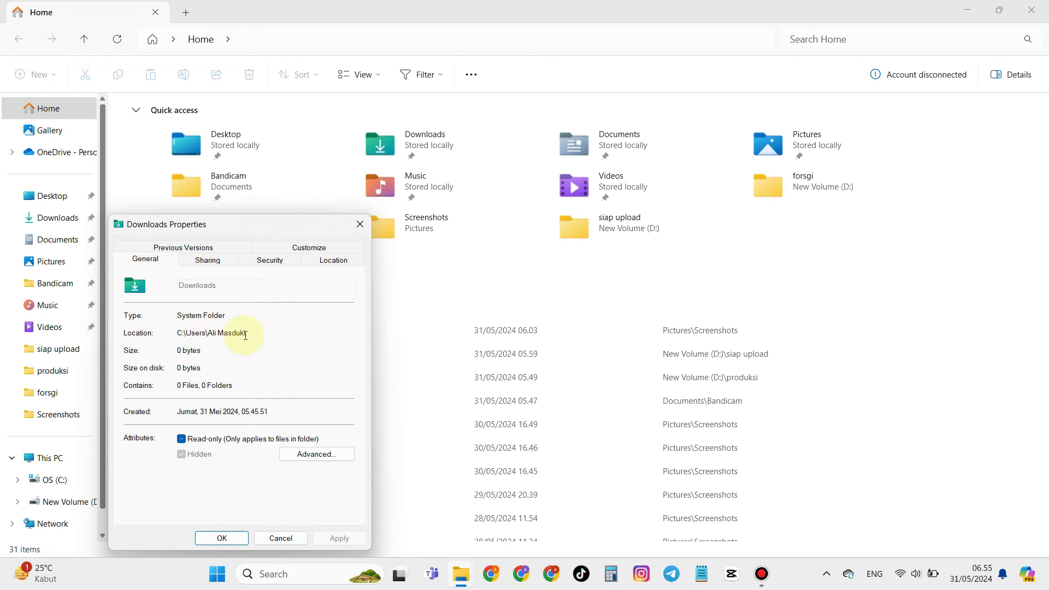
{"action": "left_click", "coordinate": [332, 261]}
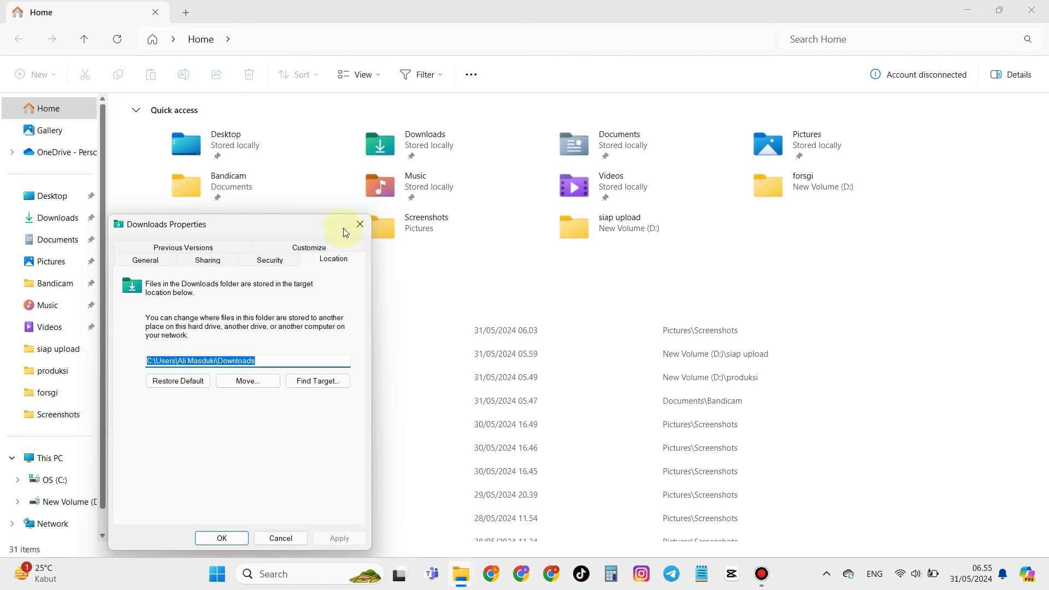
{"action": "left_click", "coordinate": [357, 226]}
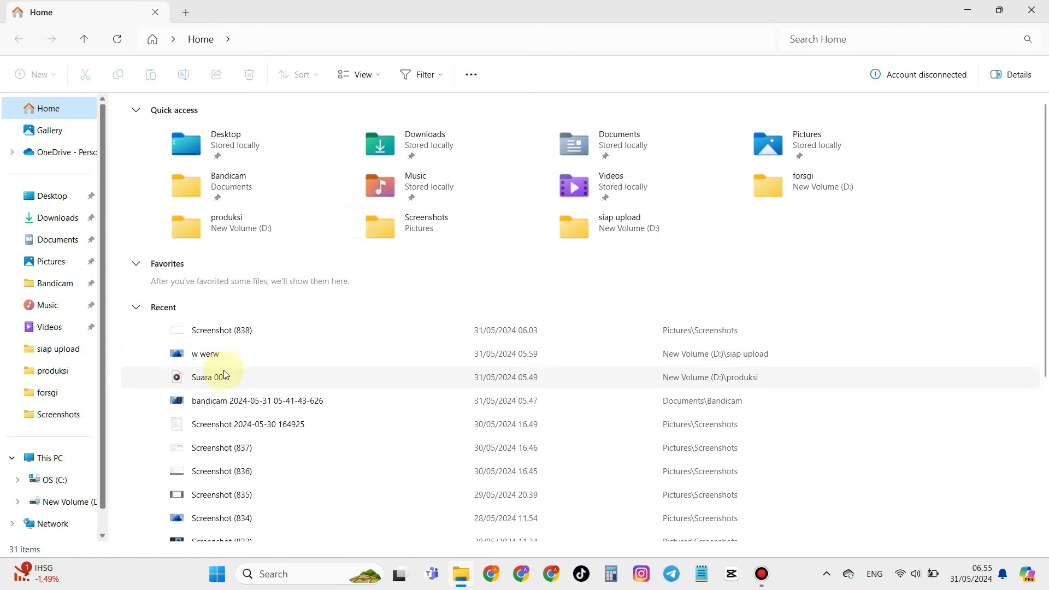